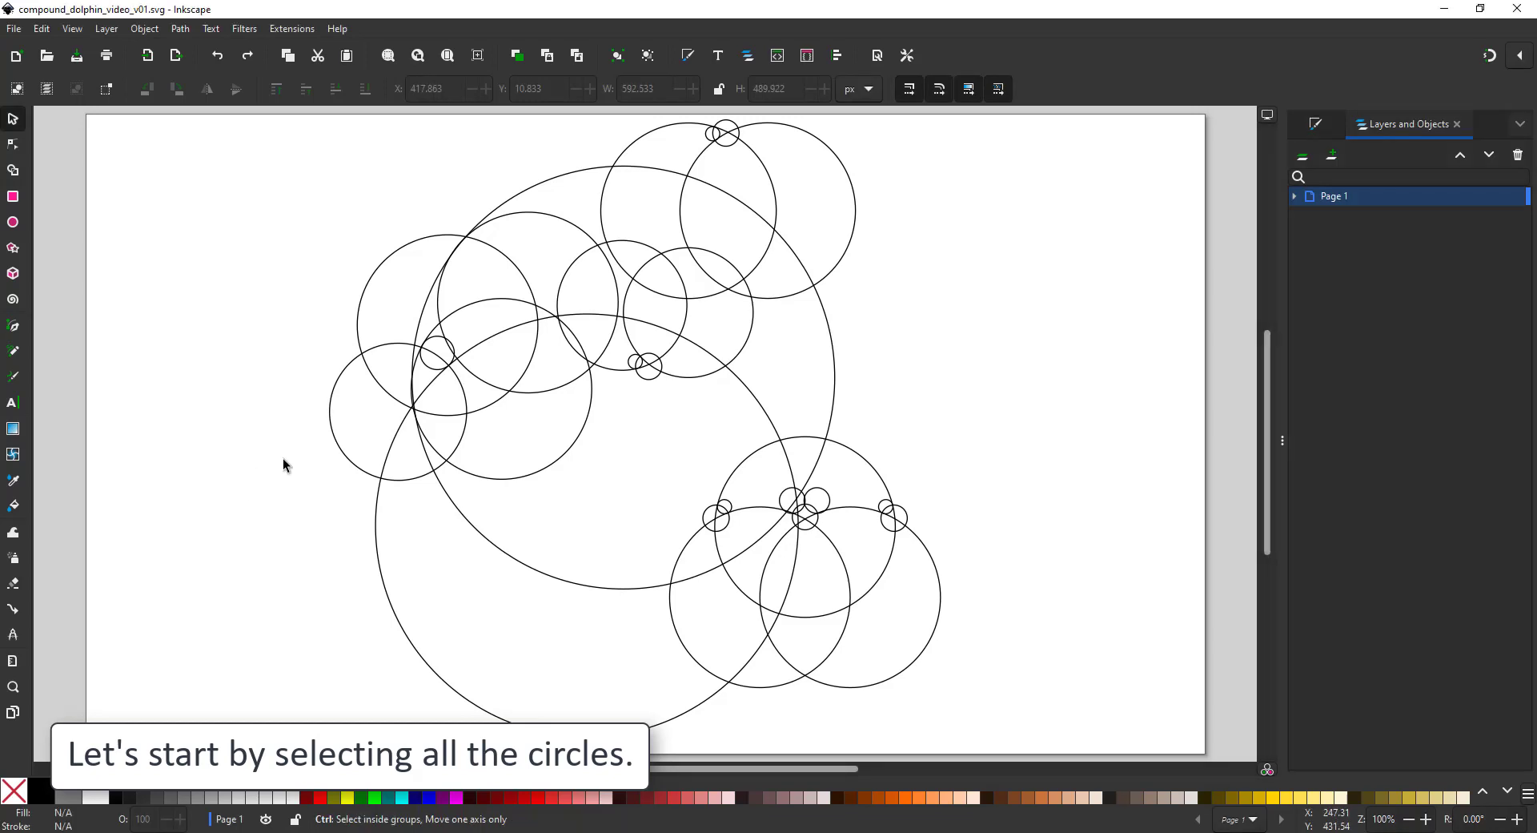
# Select all 25 circles of the dolphin drawing with Ctrl+A
pyautogui.hotkey('ctrl', 'a')
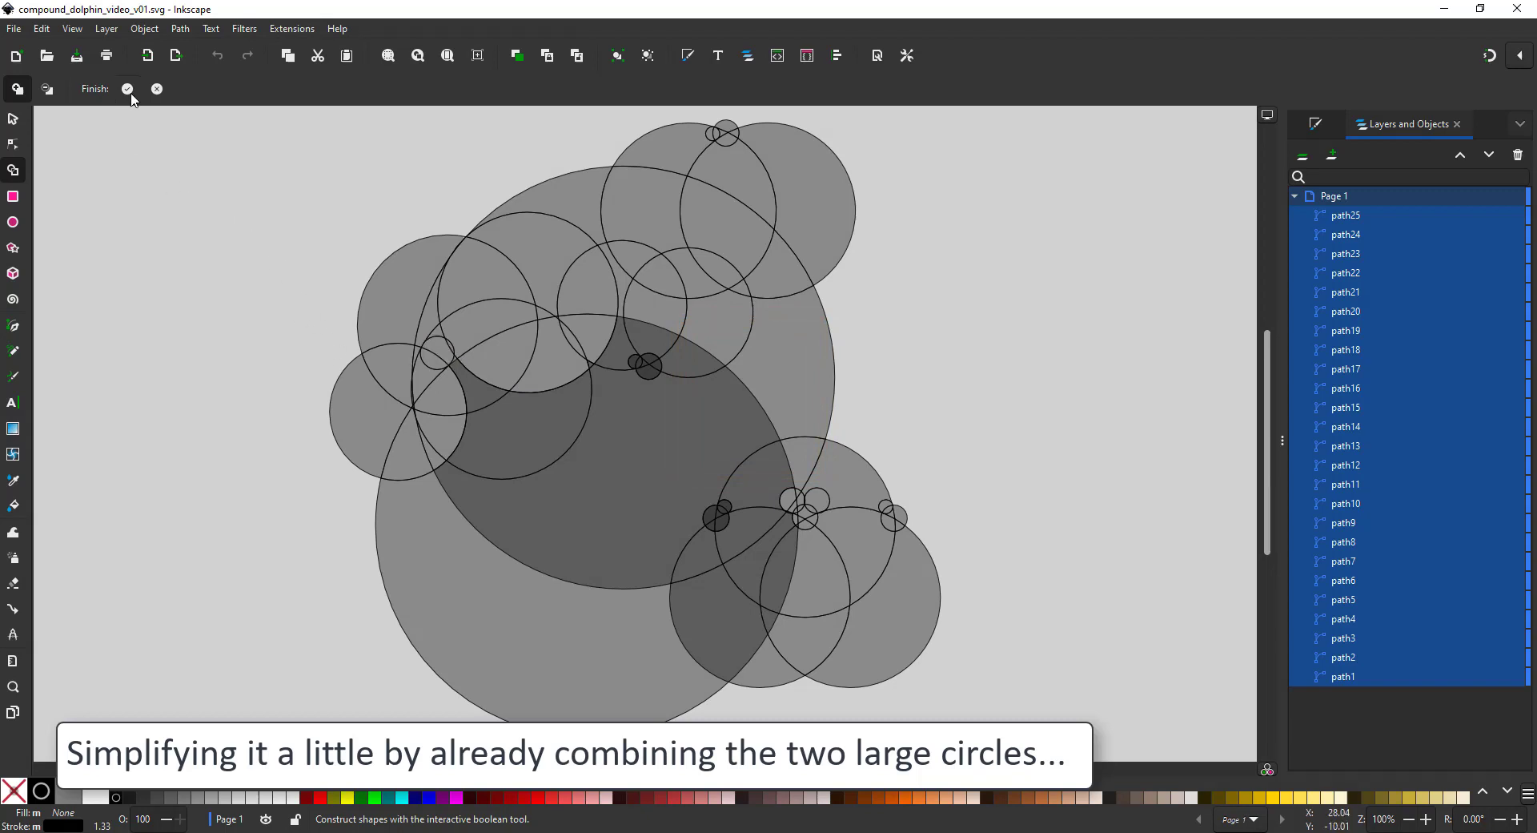
# Subtract the lower-left large circle from the upper one, then reselect all 24 paths
pyautogui.click(157, 89)
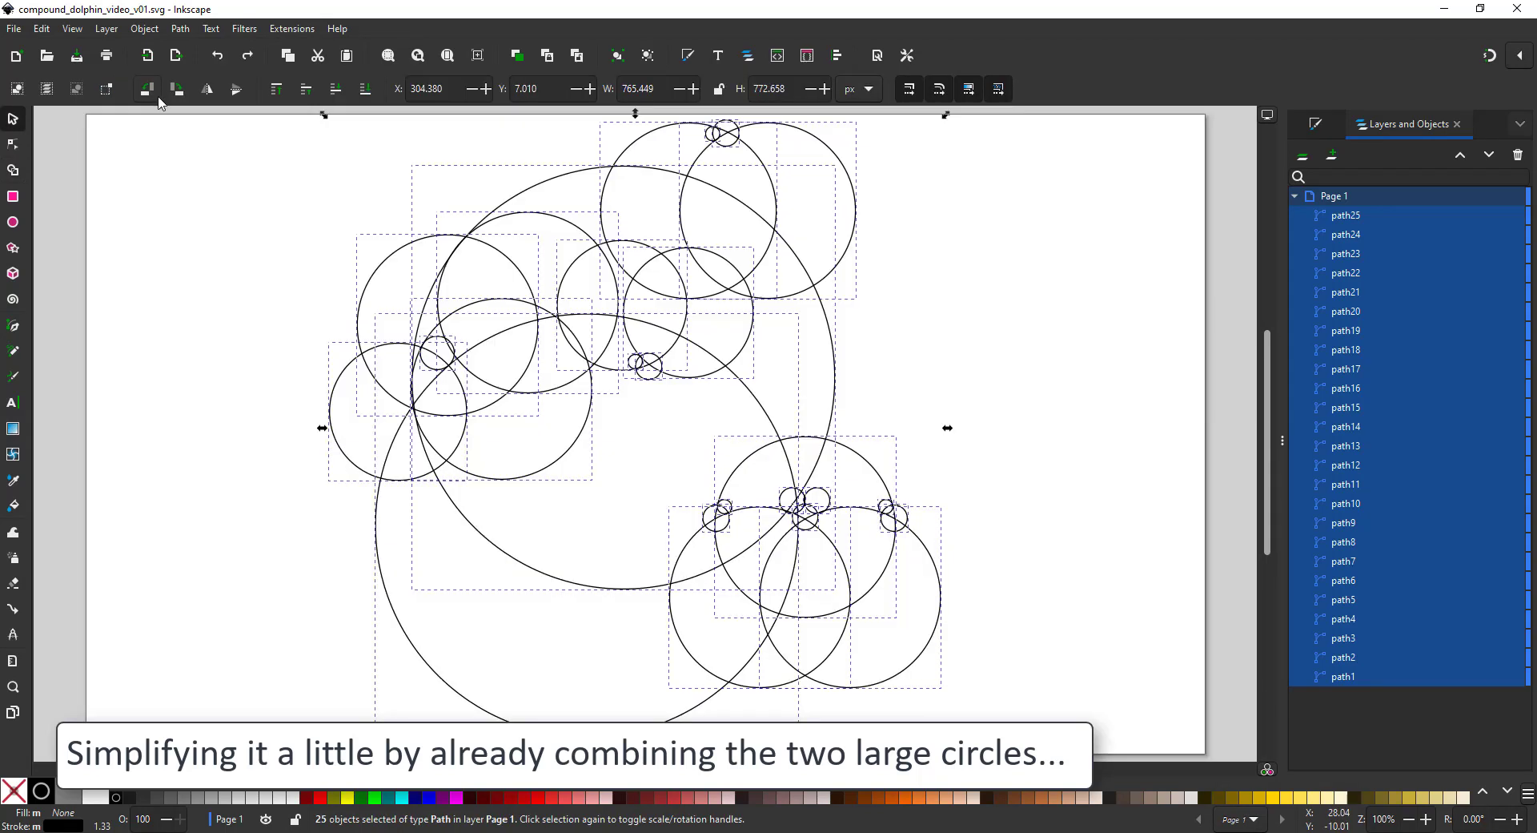
pyautogui.click(281, 446)
pyautogui.click(394, 600)
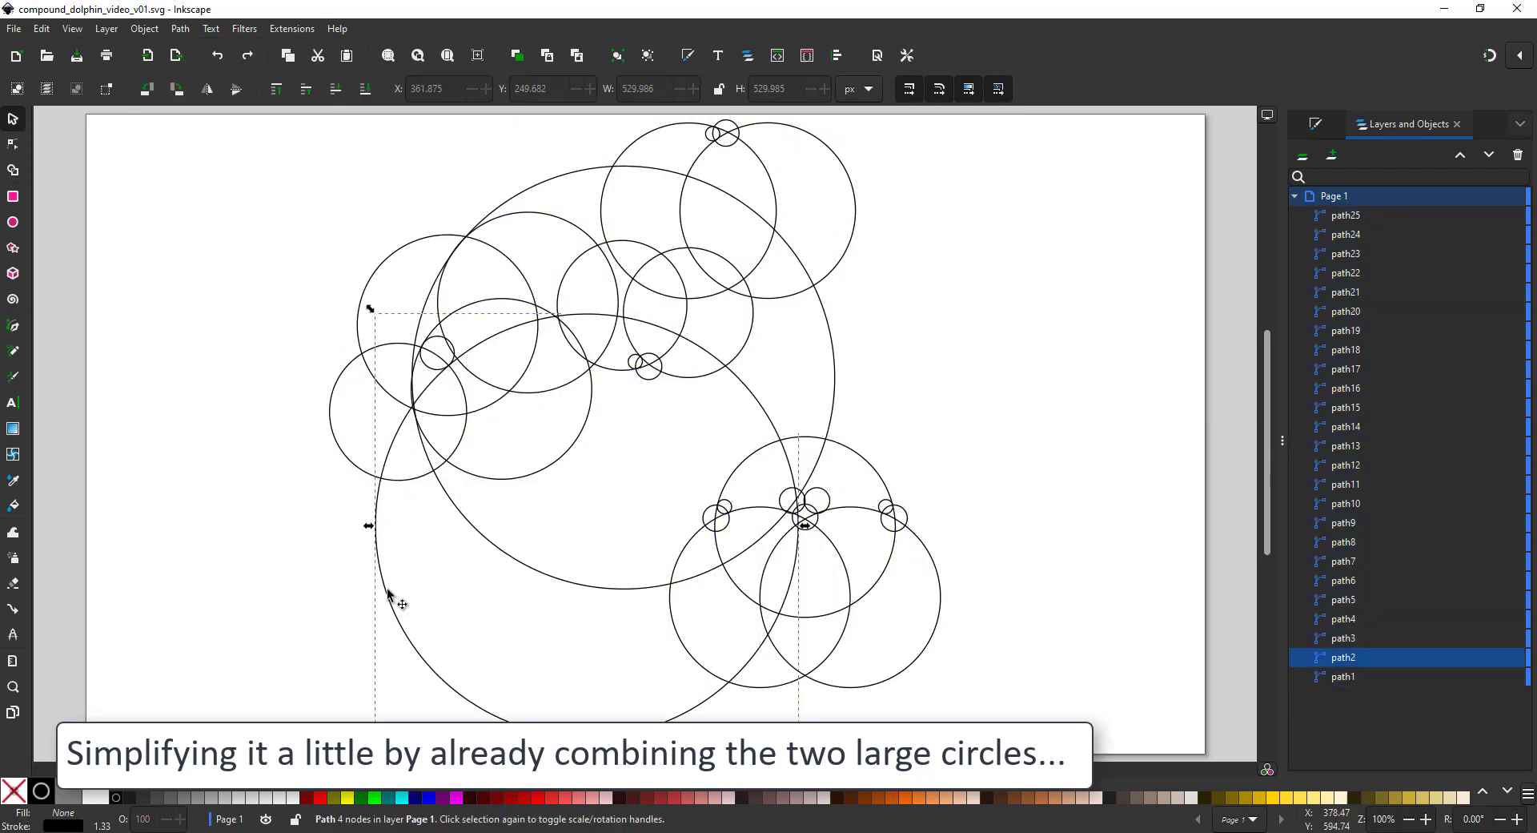
pyautogui.keyDown('shift'); pyautogui.click(834, 351); pyautogui.keyUp('shift')
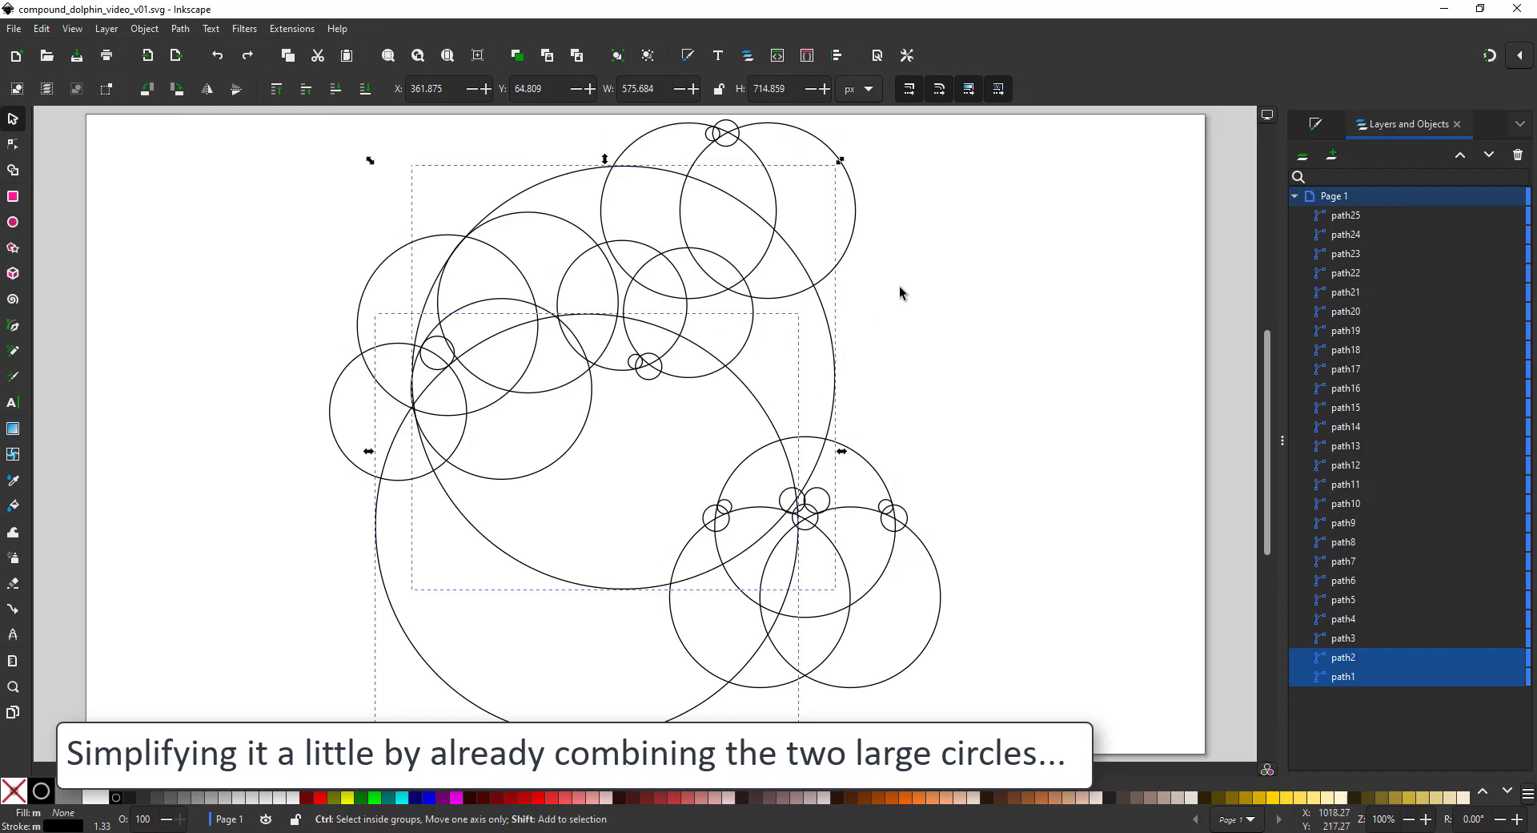
pyautogui.hotkey('ctrl', '-')
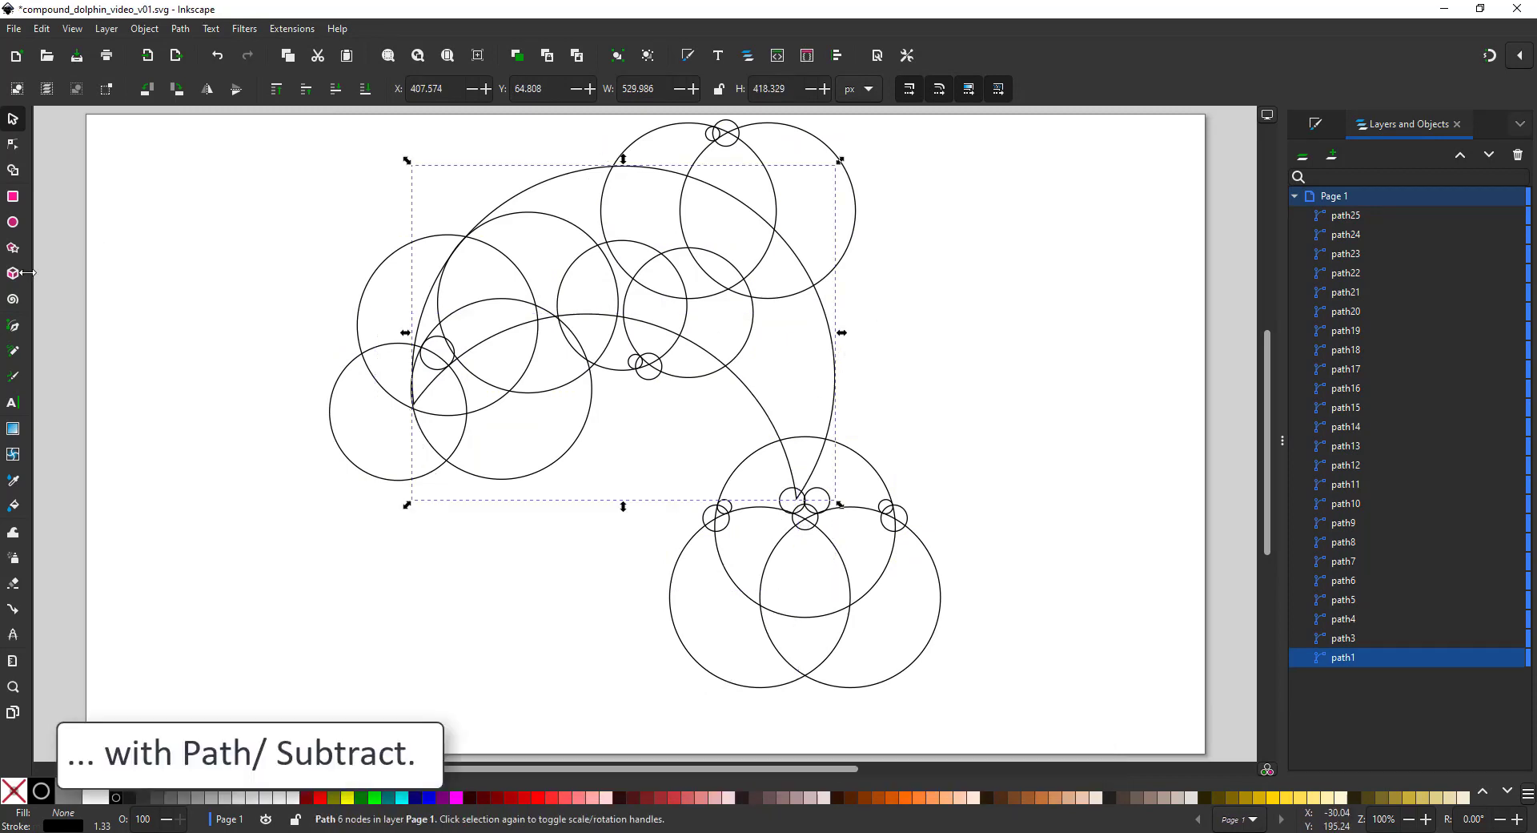
pyautogui.click(168, 278)
pyautogui.hotkey('ctrl', 'a')
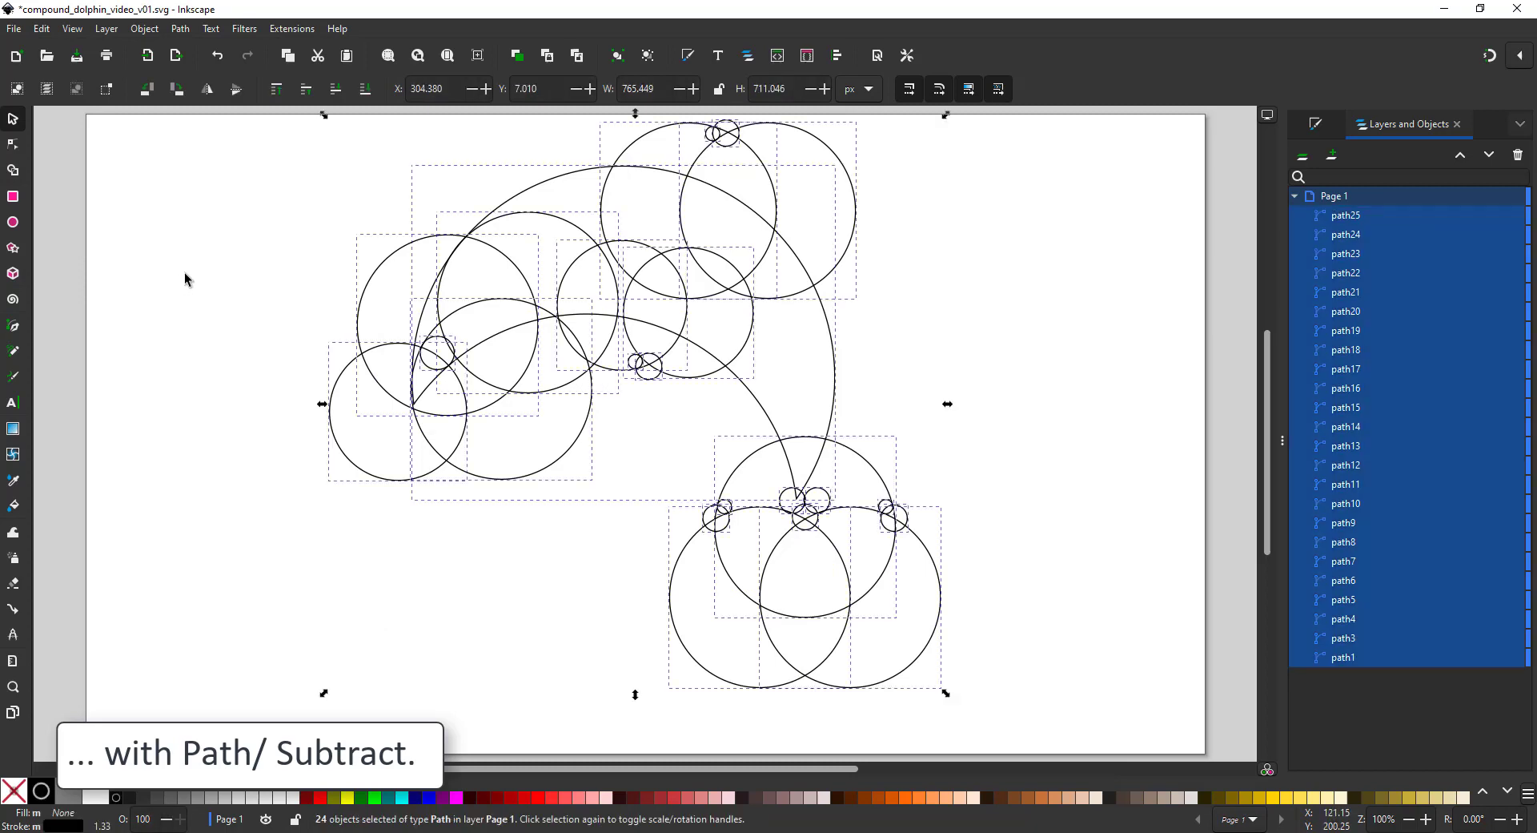
# In Shape Builder, join the snout, dorsal fin and flipper fragments to the crescent body
pyautogui.click(14, 175)
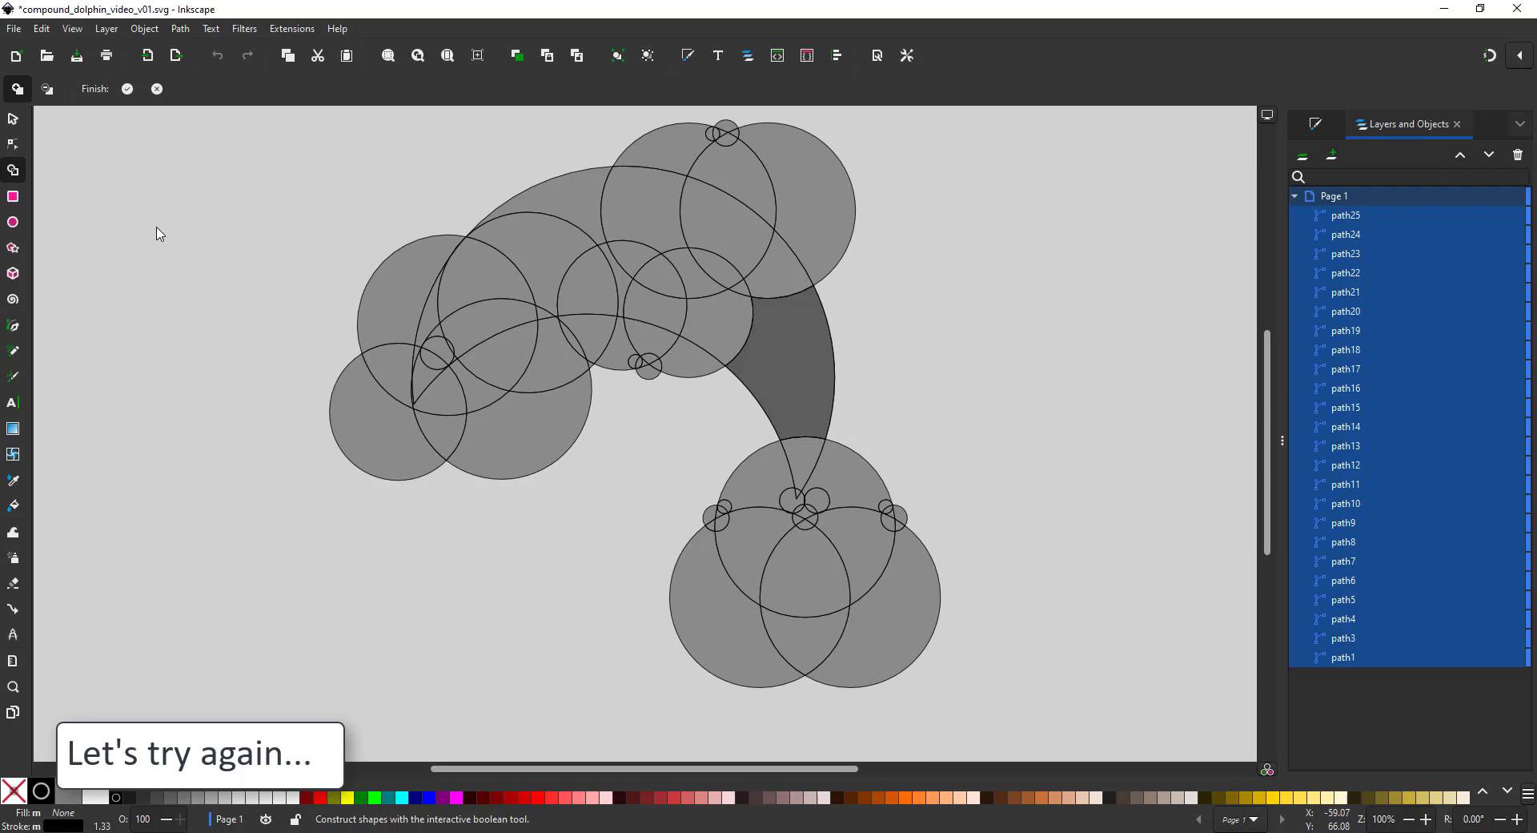
pyautogui.moveTo(422, 353)
pyautogui.mouseDown()
pyautogui.moveTo(501, 267)
pyautogui.moveTo(583, 271)
pyautogui.moveTo(605, 210)
pyautogui.moveTo(634, 262)
pyautogui.moveTo(604, 268)
pyautogui.moveTo(628, 259)
pyautogui.moveTo(771, 342)
pyautogui.moveTo(746, 273)
pyautogui.moveTo(726, 259)
pyautogui.moveTo(742, 292)
pyautogui.moveTo(670, 180)
pyautogui.moveTo(643, 186)
pyautogui.moveTo(650, 141)
pyautogui.moveTo(708, 137)
pyautogui.mouseUp()
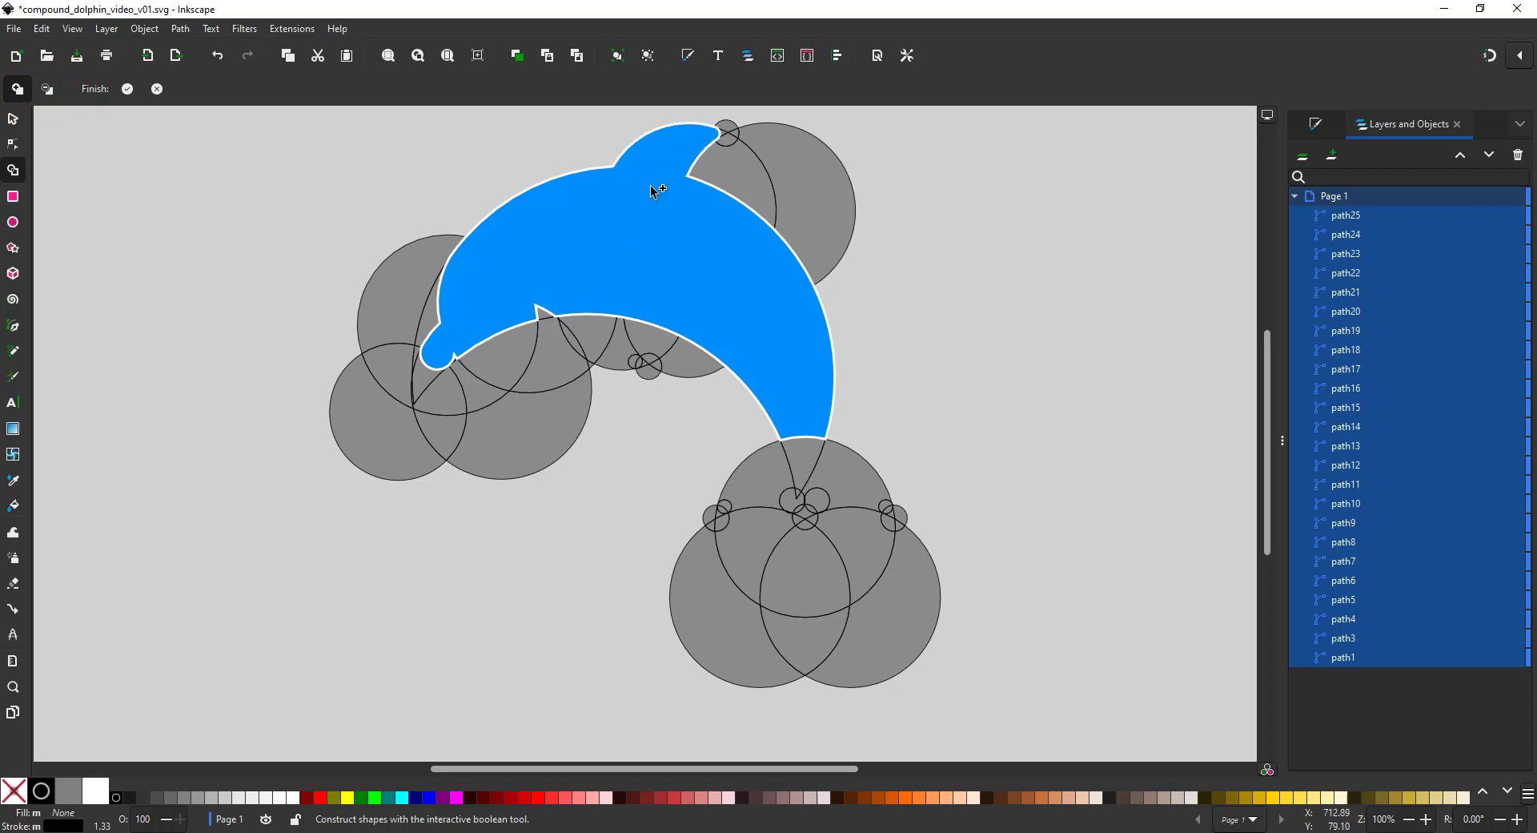
pyautogui.click(579, 322)
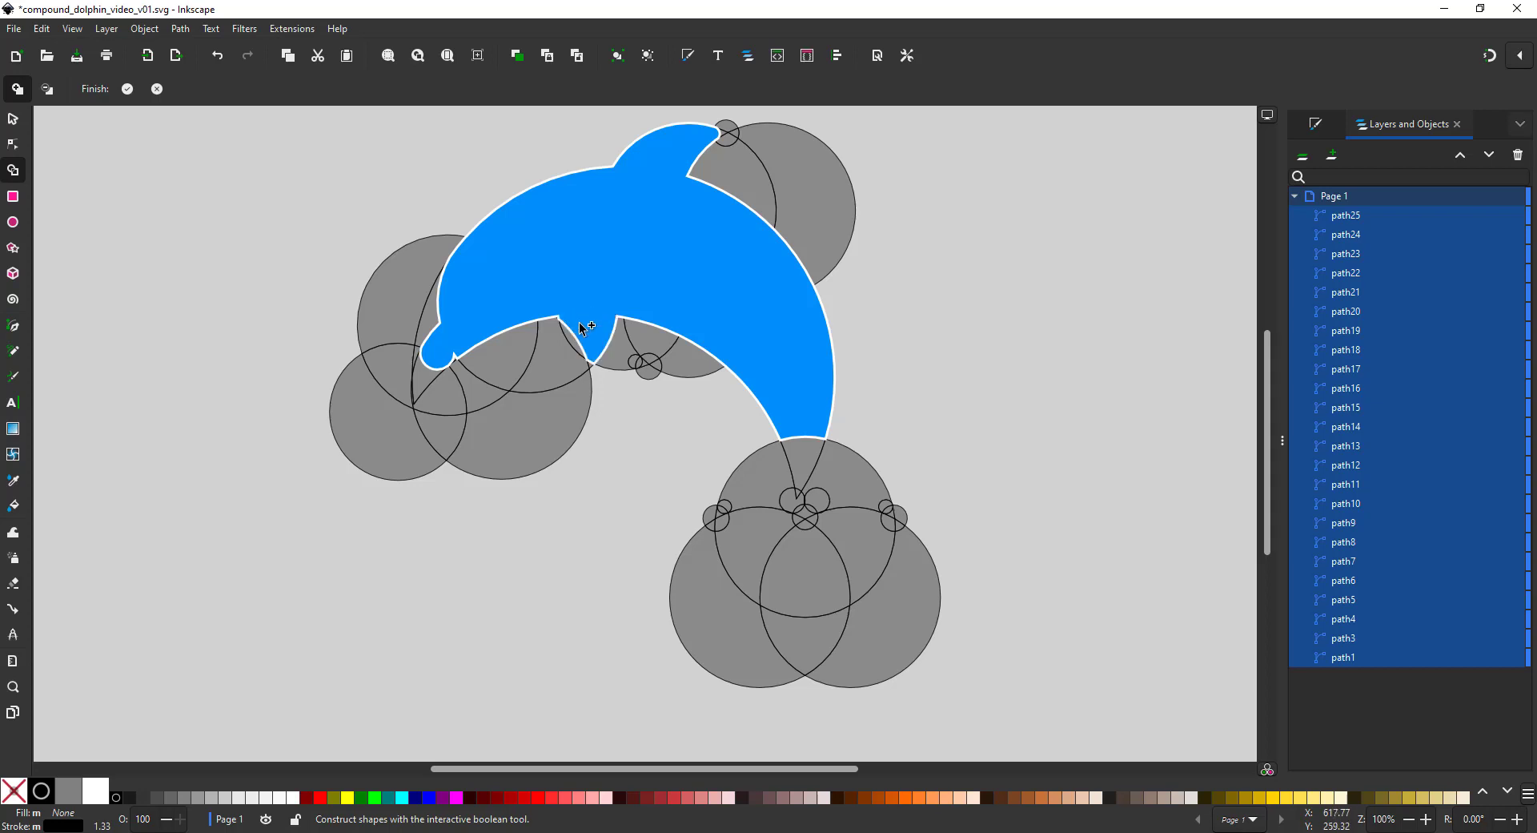
pyautogui.click(627, 361)
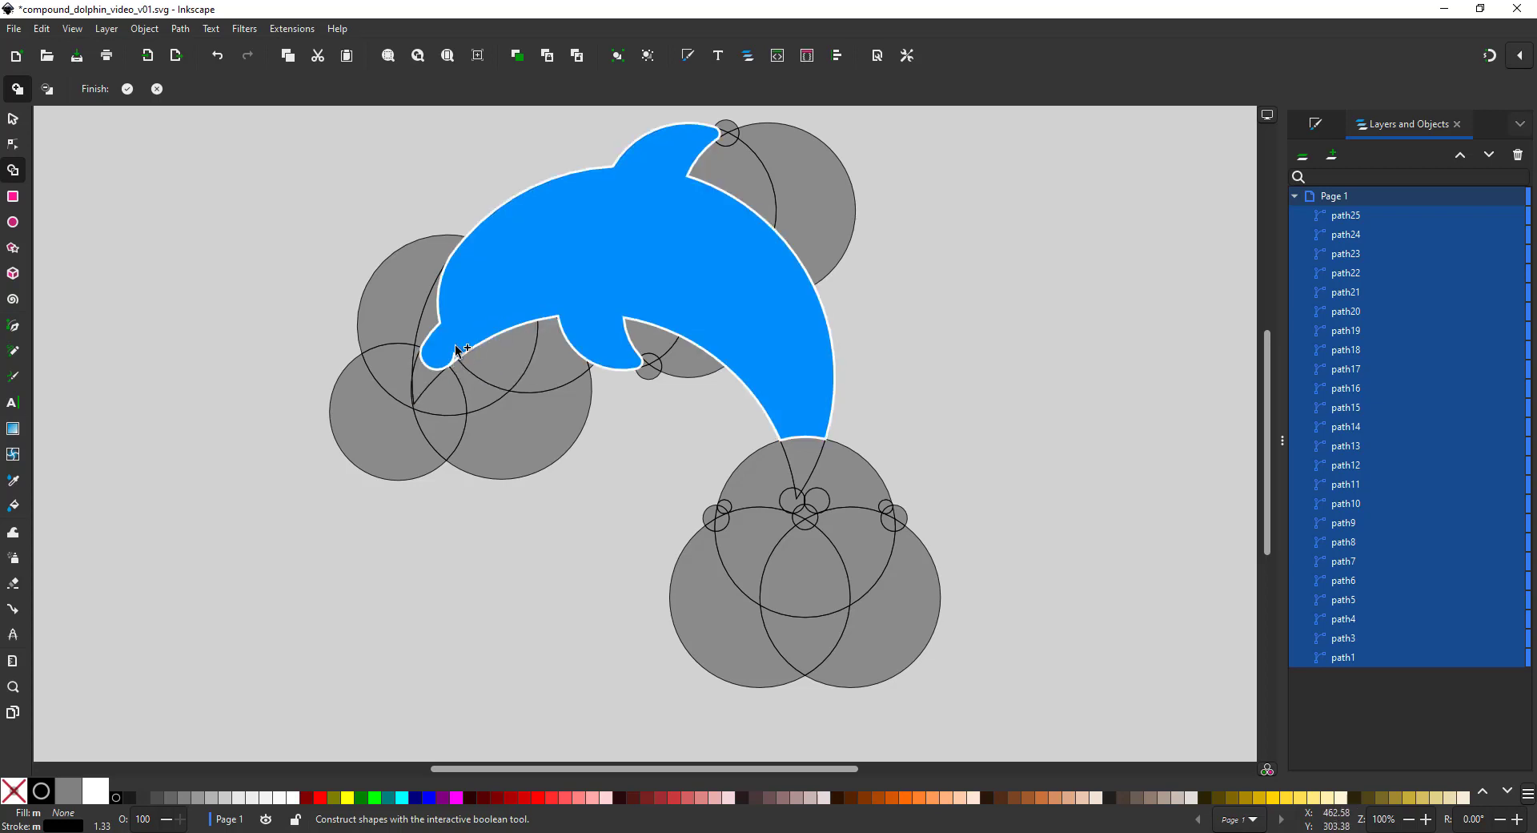
# Add the tail-stock fragments, tail notch and right fluke, merging the flukes with the body
pyautogui.moveTo(514, 299)
pyautogui.mouseDown()
pyautogui.moveTo(855, 486)
pyautogui.moveTo(835, 533)
pyautogui.moveTo(791, 400)
pyautogui.moveTo(805, 433)
pyautogui.moveTo(802, 415)
pyautogui.moveTo(789, 461)
pyautogui.mouseUp()
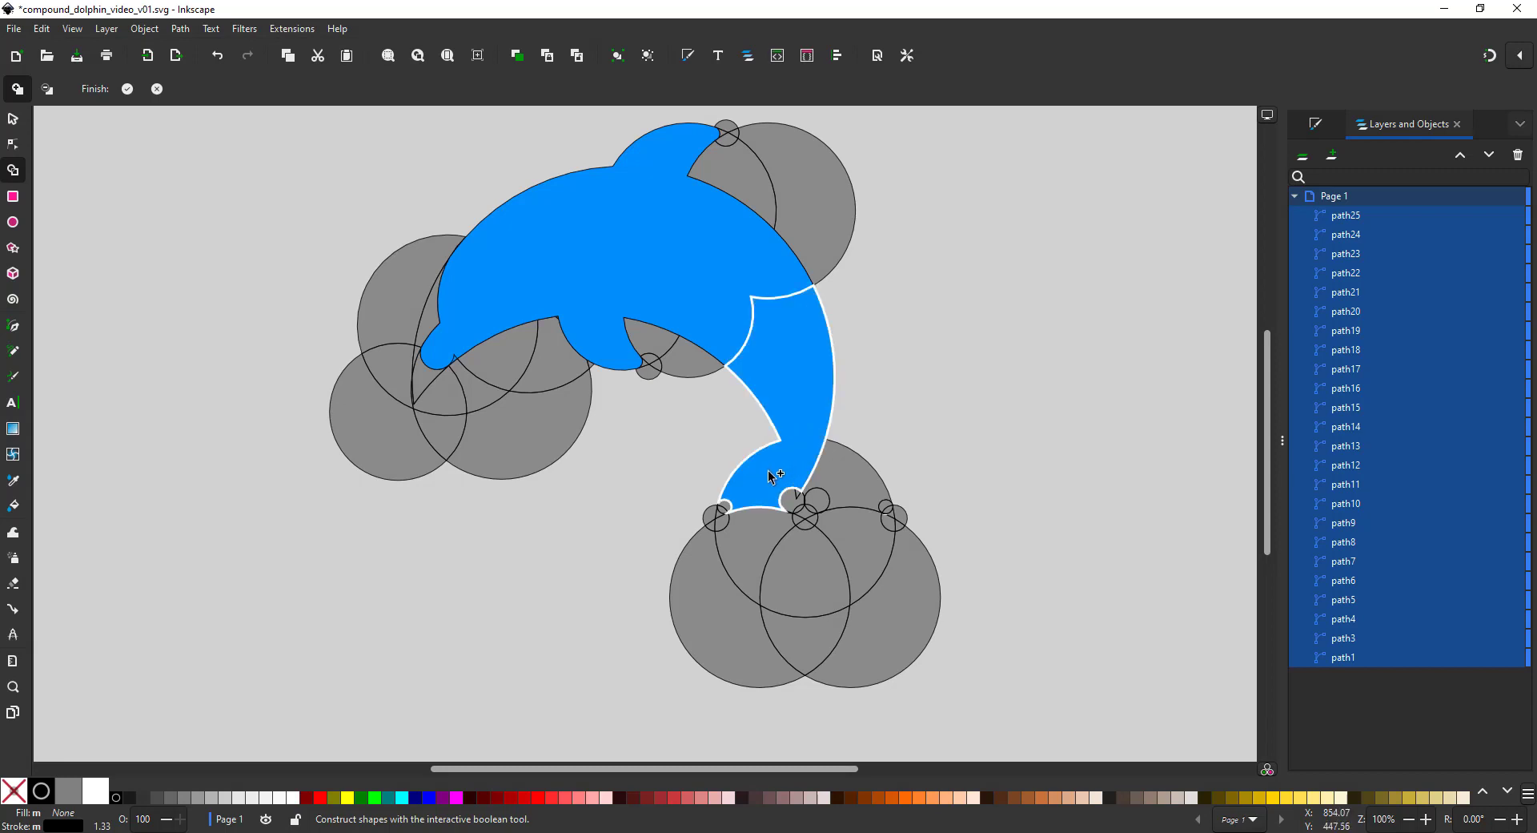
pyautogui.click(767, 469)
pyautogui.click(792, 495)
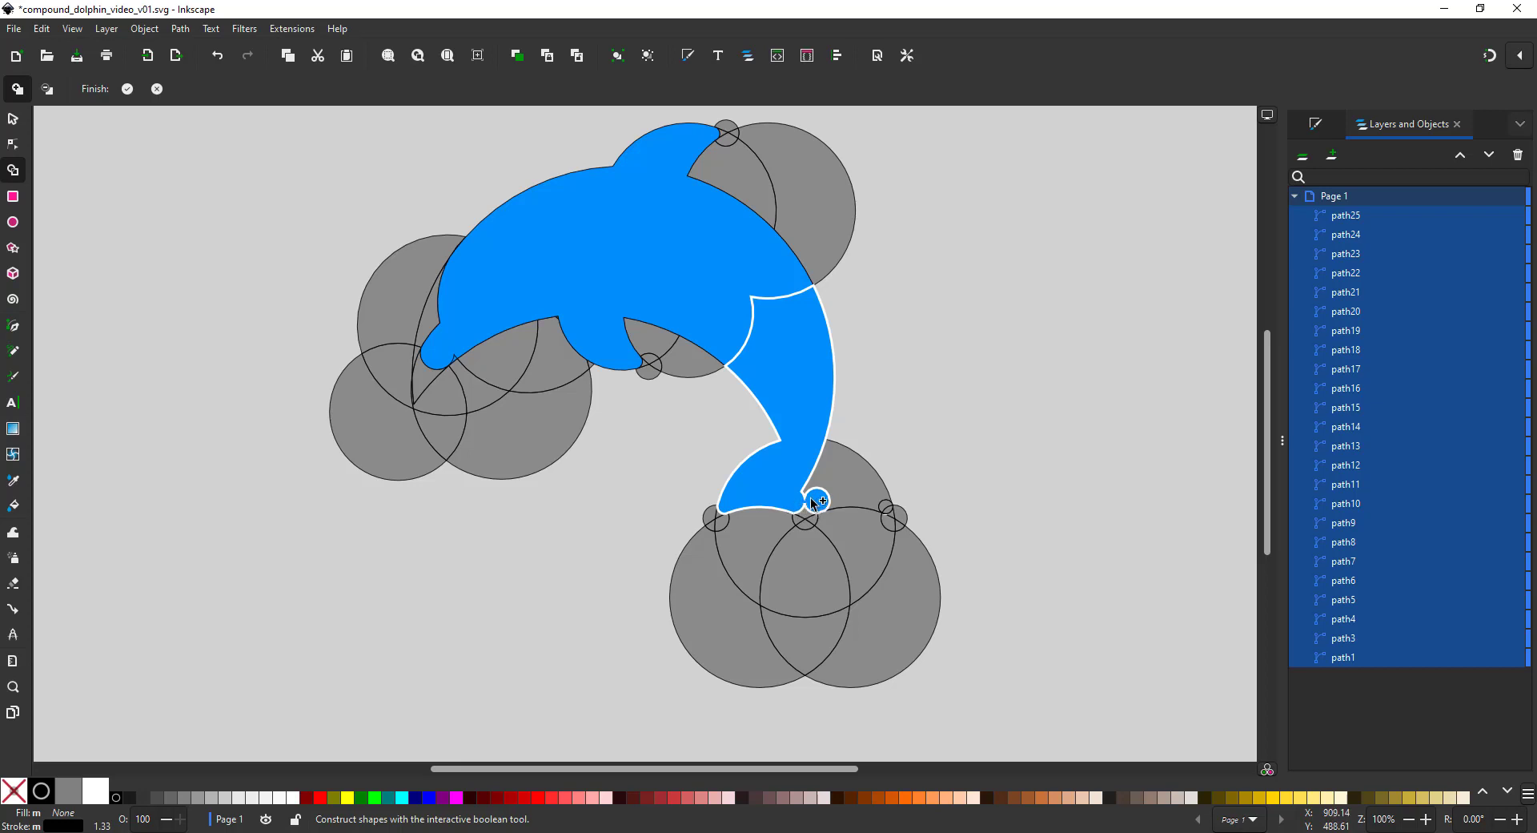
pyautogui.moveTo(812, 502); pyautogui.dragTo(885, 502)
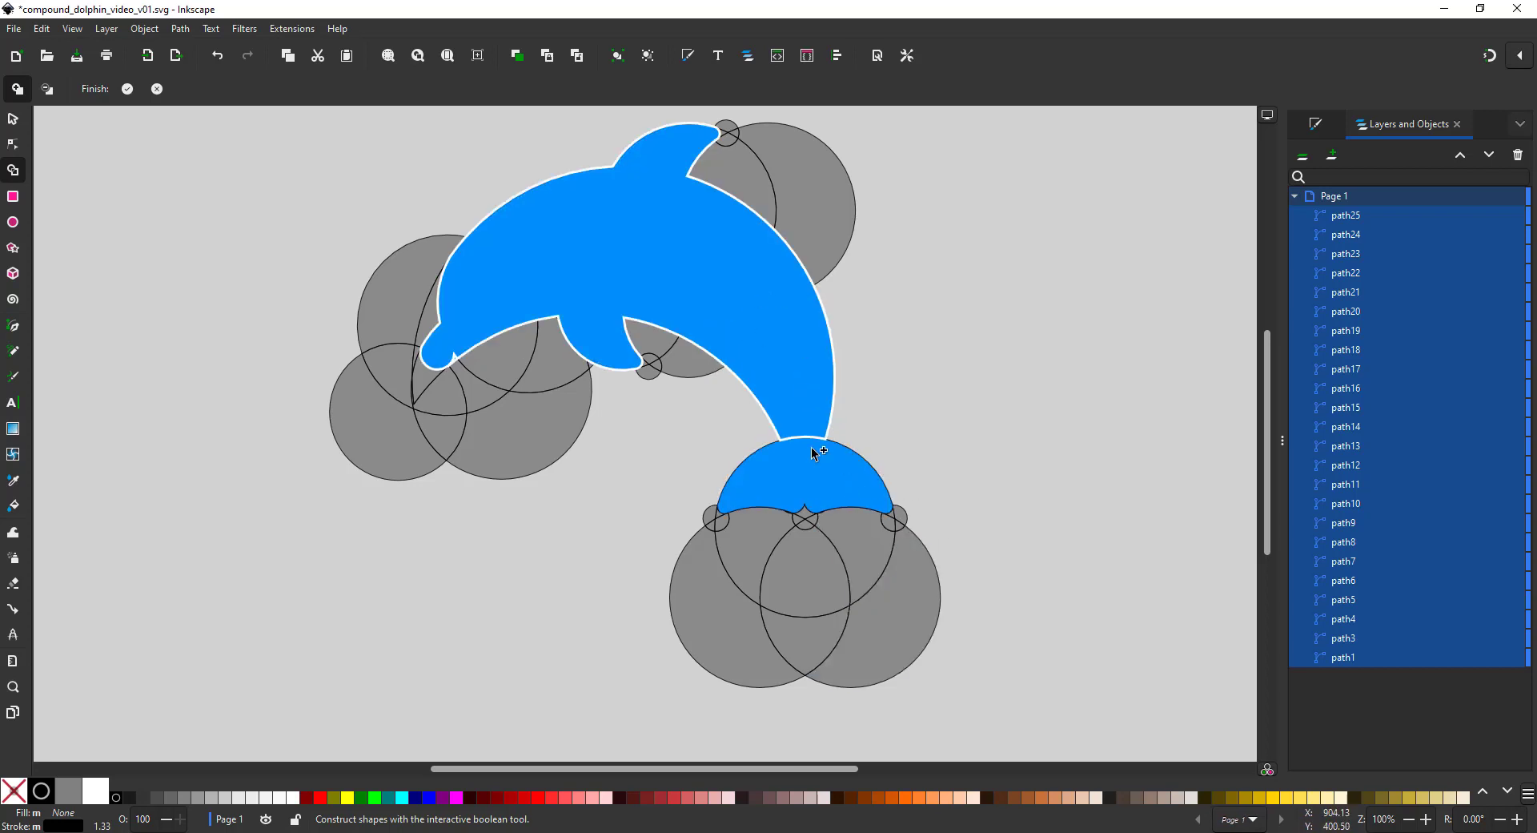
pyautogui.moveTo(813, 453); pyautogui.dragTo(213, 213)
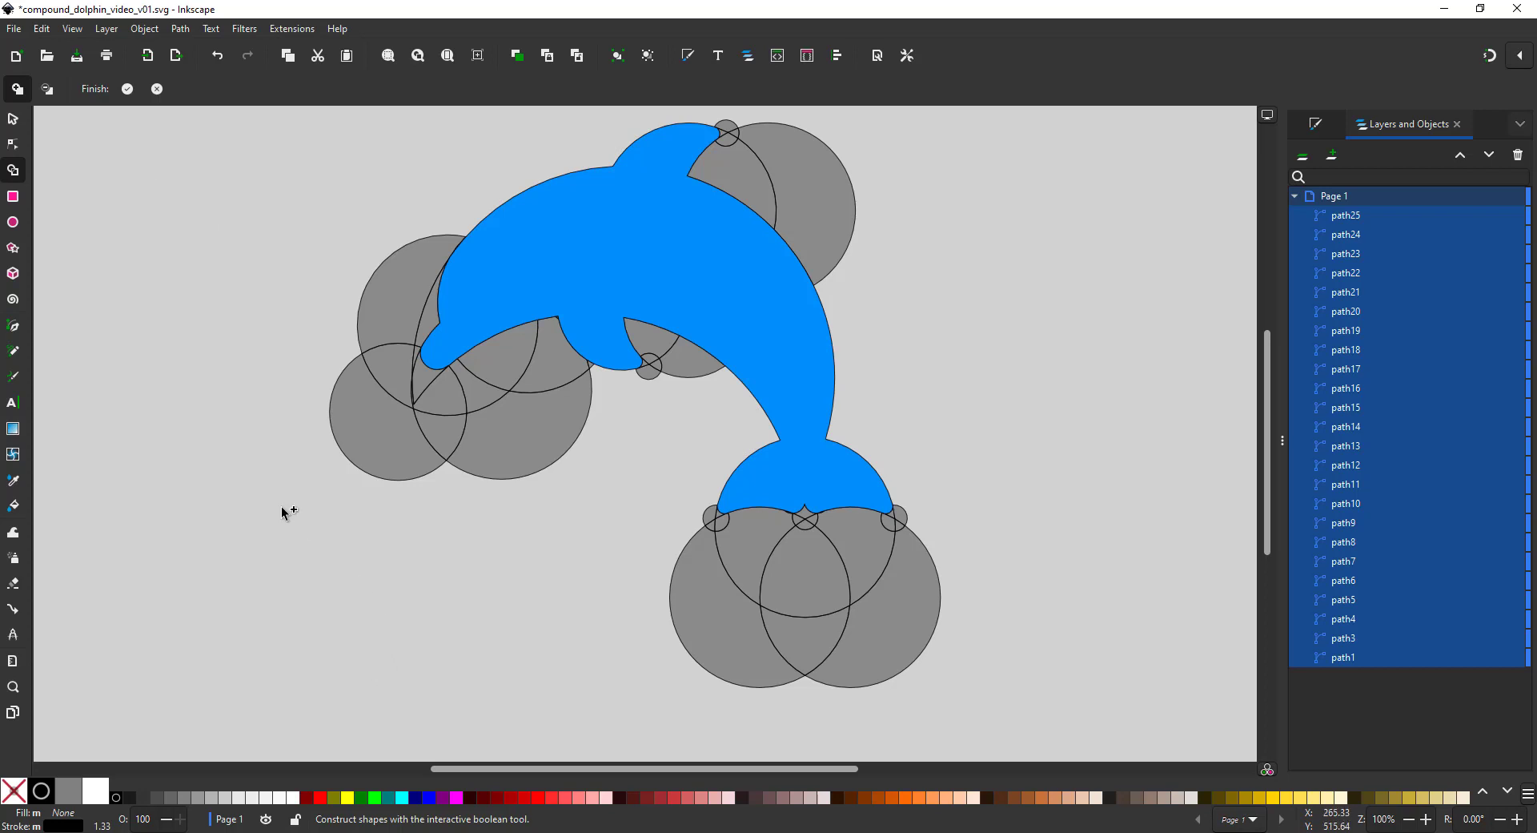
# Commit the built dolphin as one path and remove its outline
pyautogui.click(127, 88)
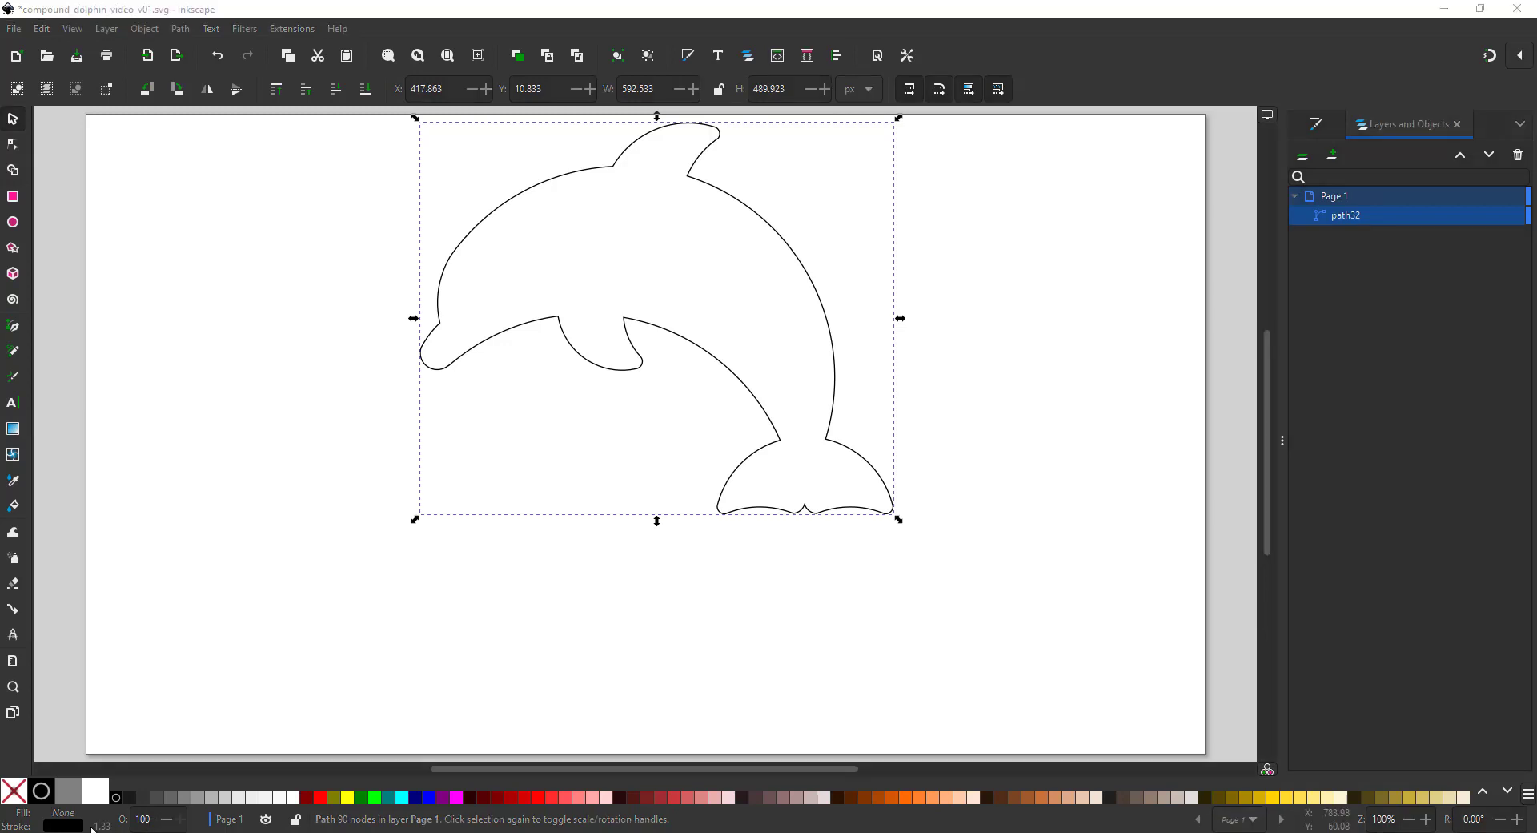
pyautogui.click(63, 825)
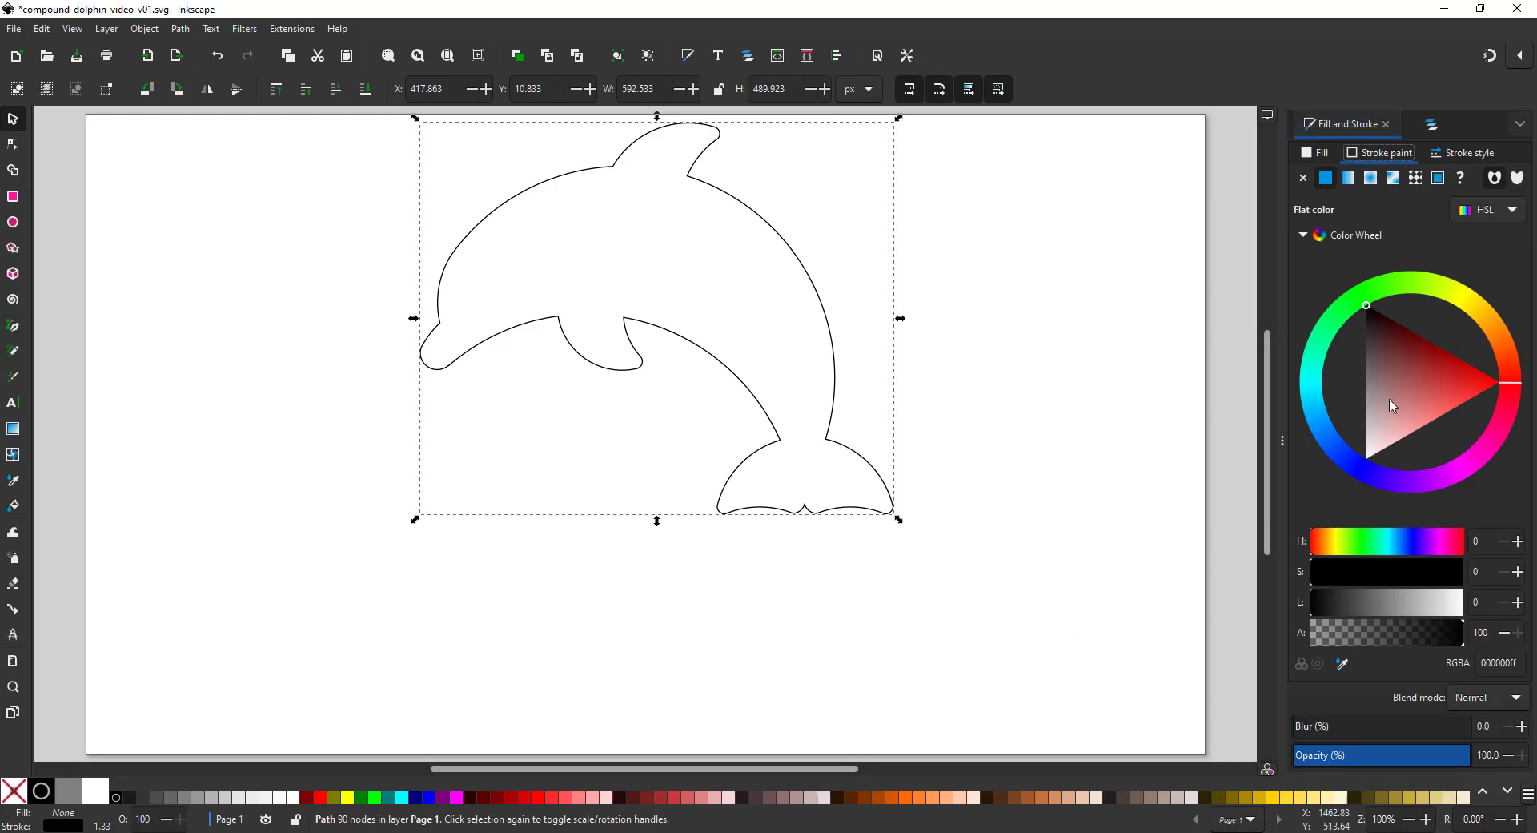
pyautogui.click(1305, 178)
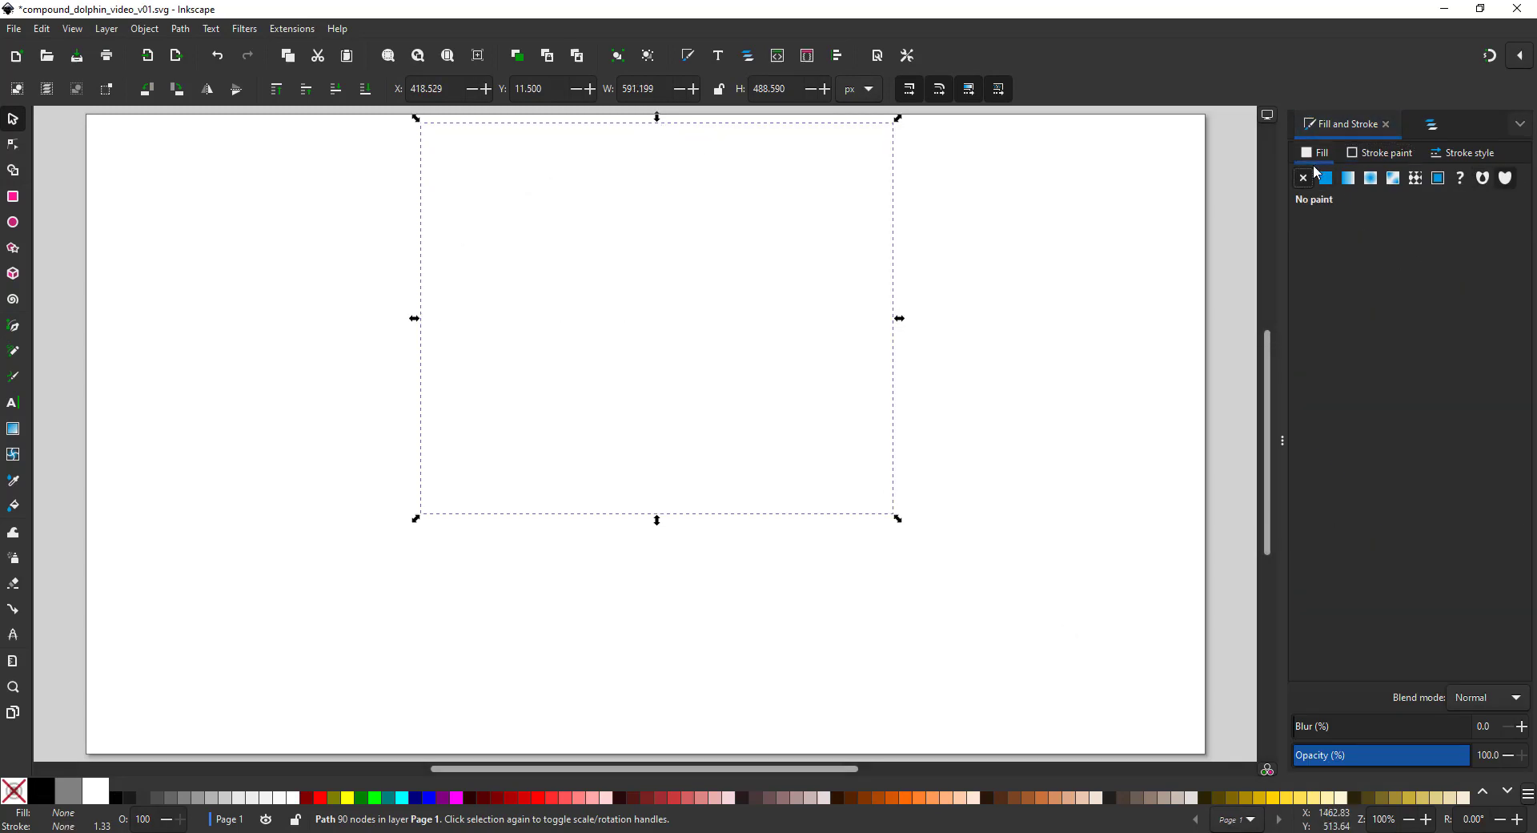
# Give the dolphin a deep violet fill, then switch it to a linear gradient
pyautogui.click(1331, 181)
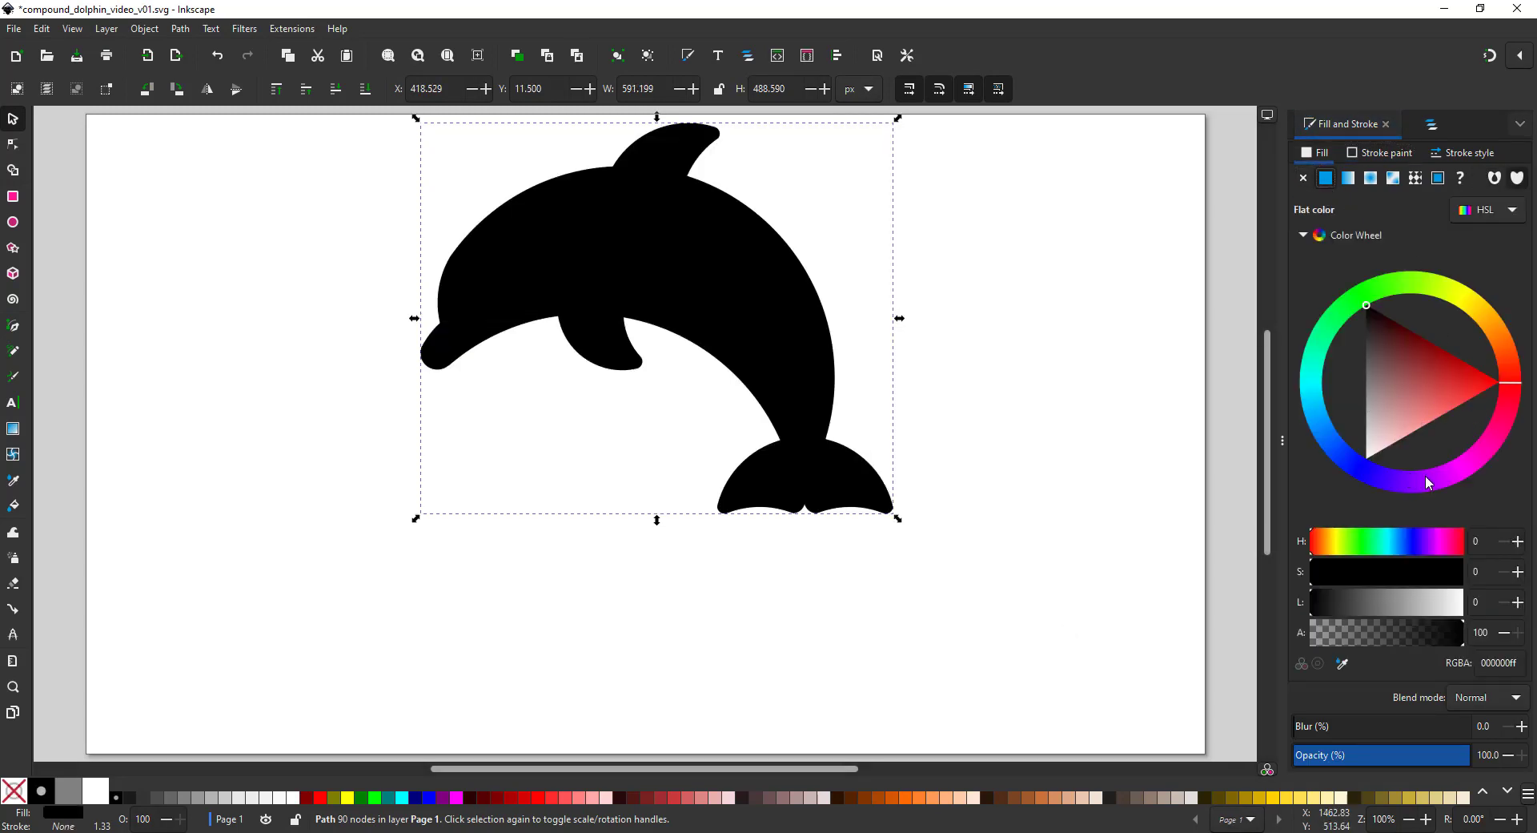
pyautogui.moveTo(1427, 482); pyautogui.dragTo(1496, 476)
pyautogui.click(1455, 376)
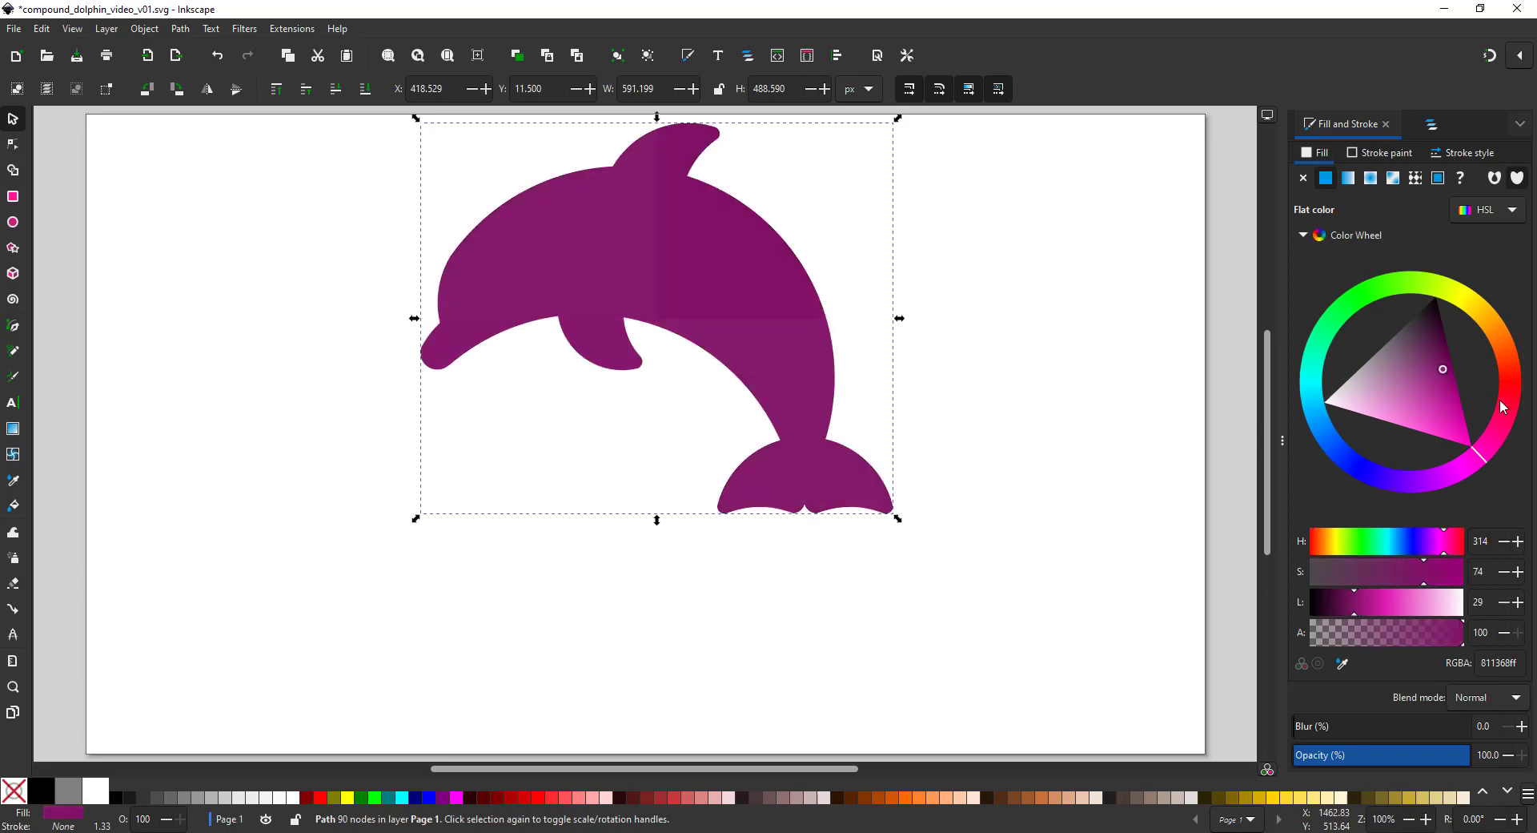
pyautogui.click(1416, 483)
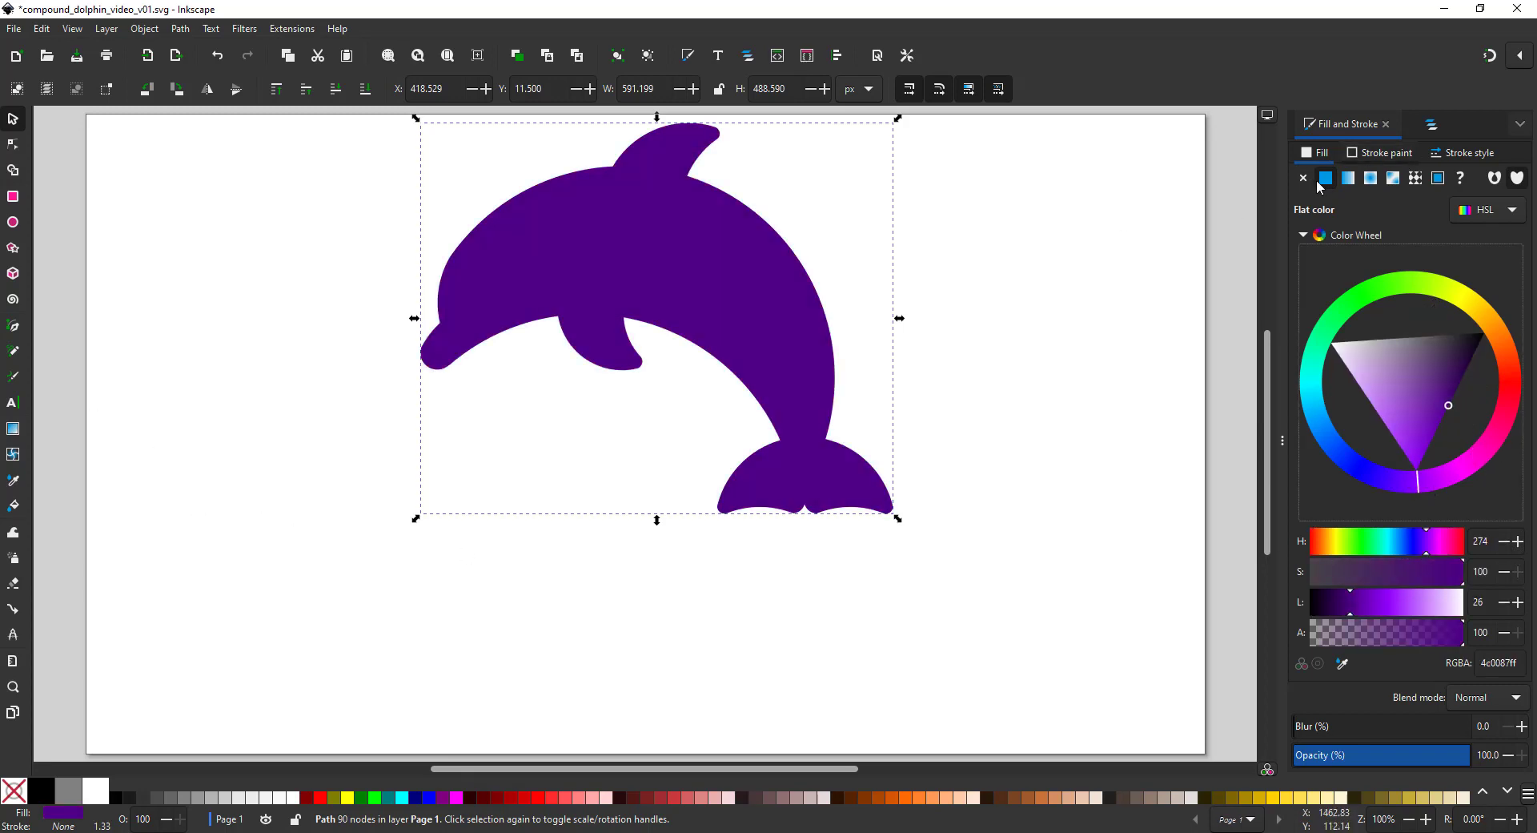
pyautogui.click(1349, 181)
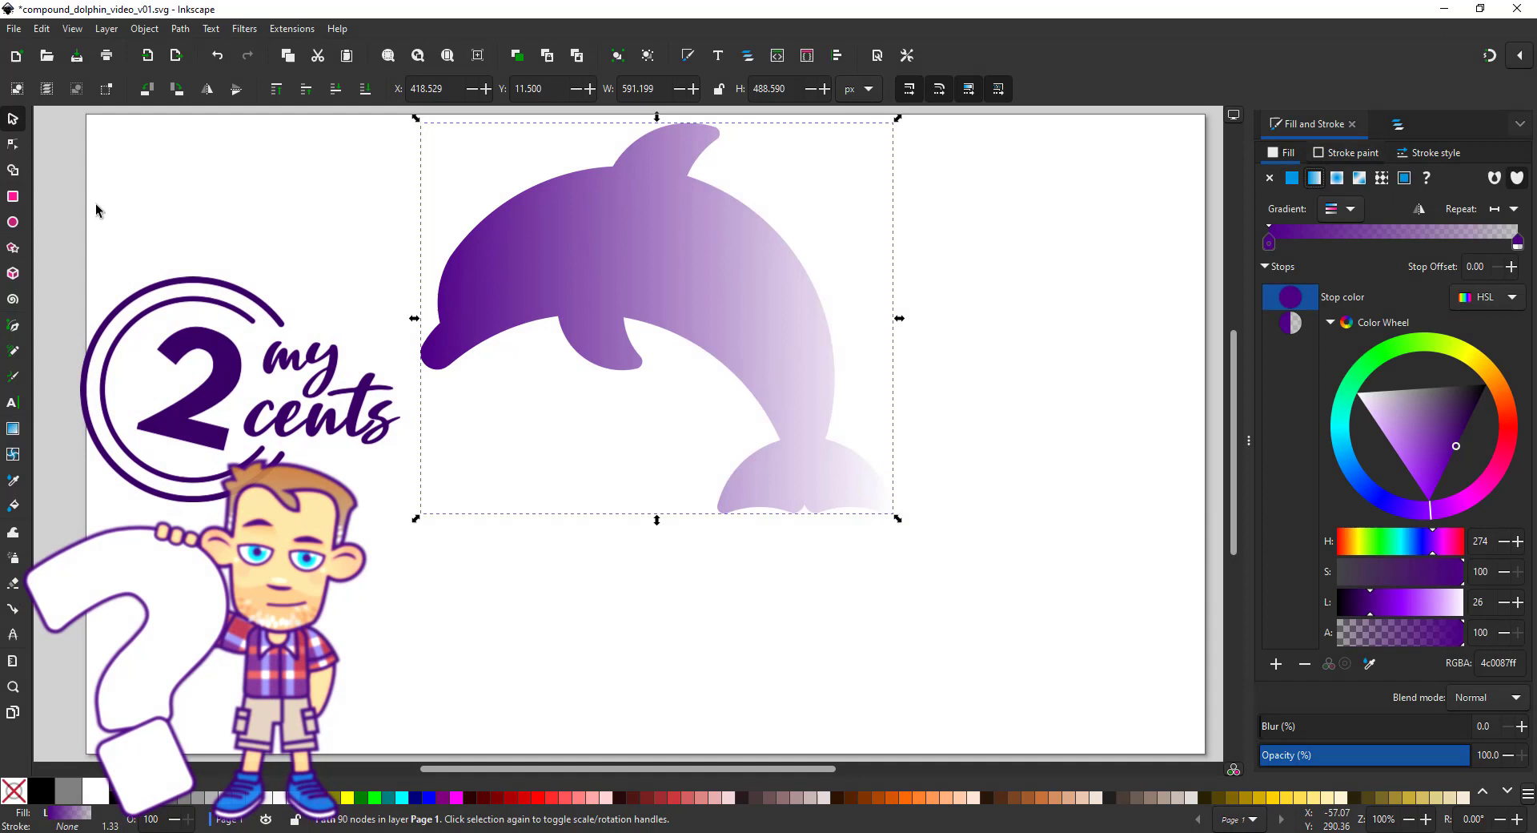
# Make the gradient's transparent end stop a fully opaque bright cyan
pyautogui.click(1518, 242)
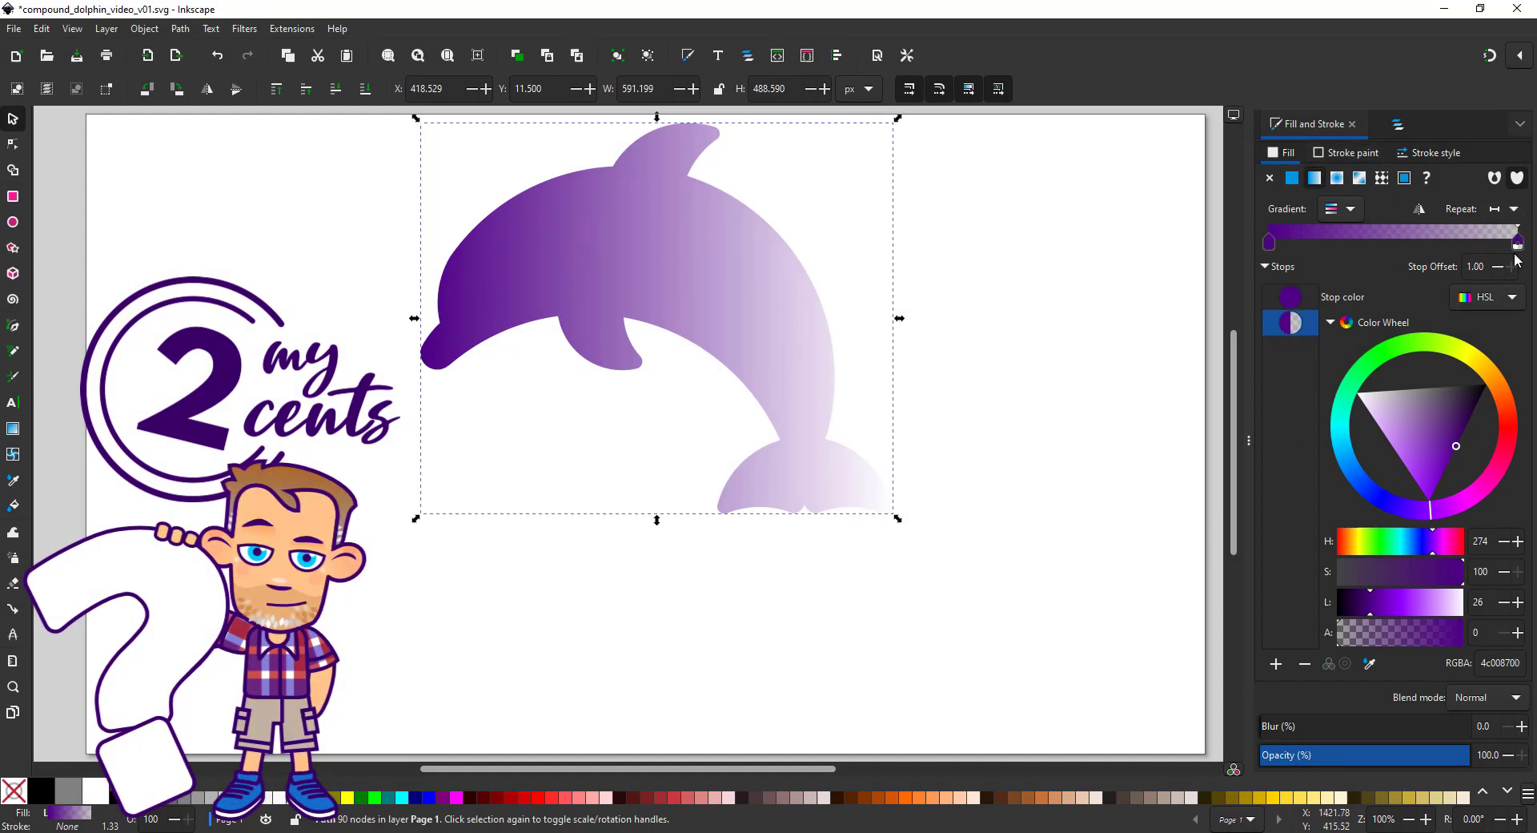
pyautogui.moveTo(1352, 481); pyautogui.dragTo(1341, 430)
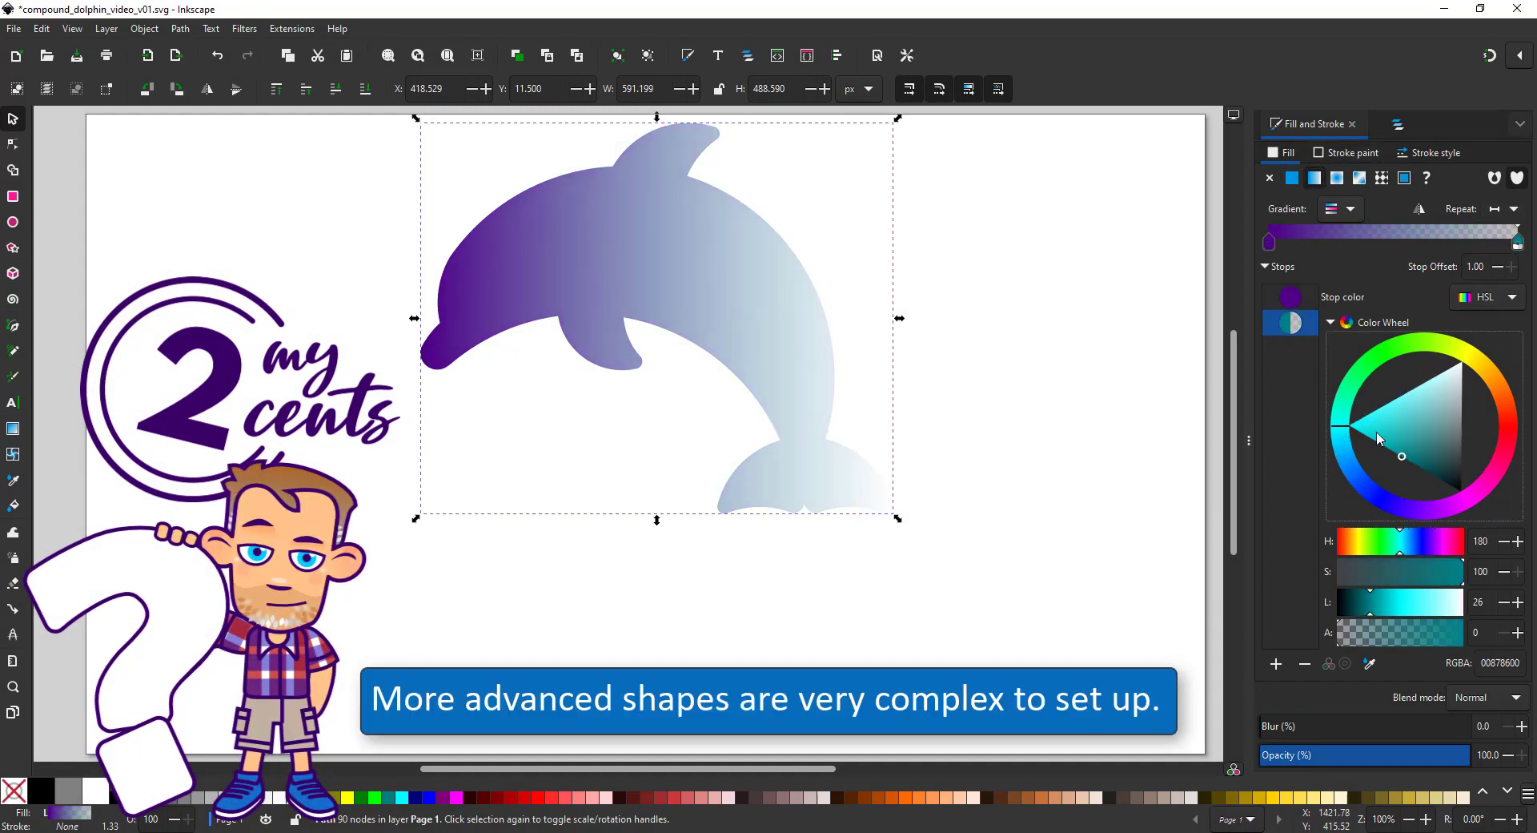
pyautogui.click(1342, 428)
pyautogui.moveTo(1453, 635); pyautogui.dragTo(1464, 634)
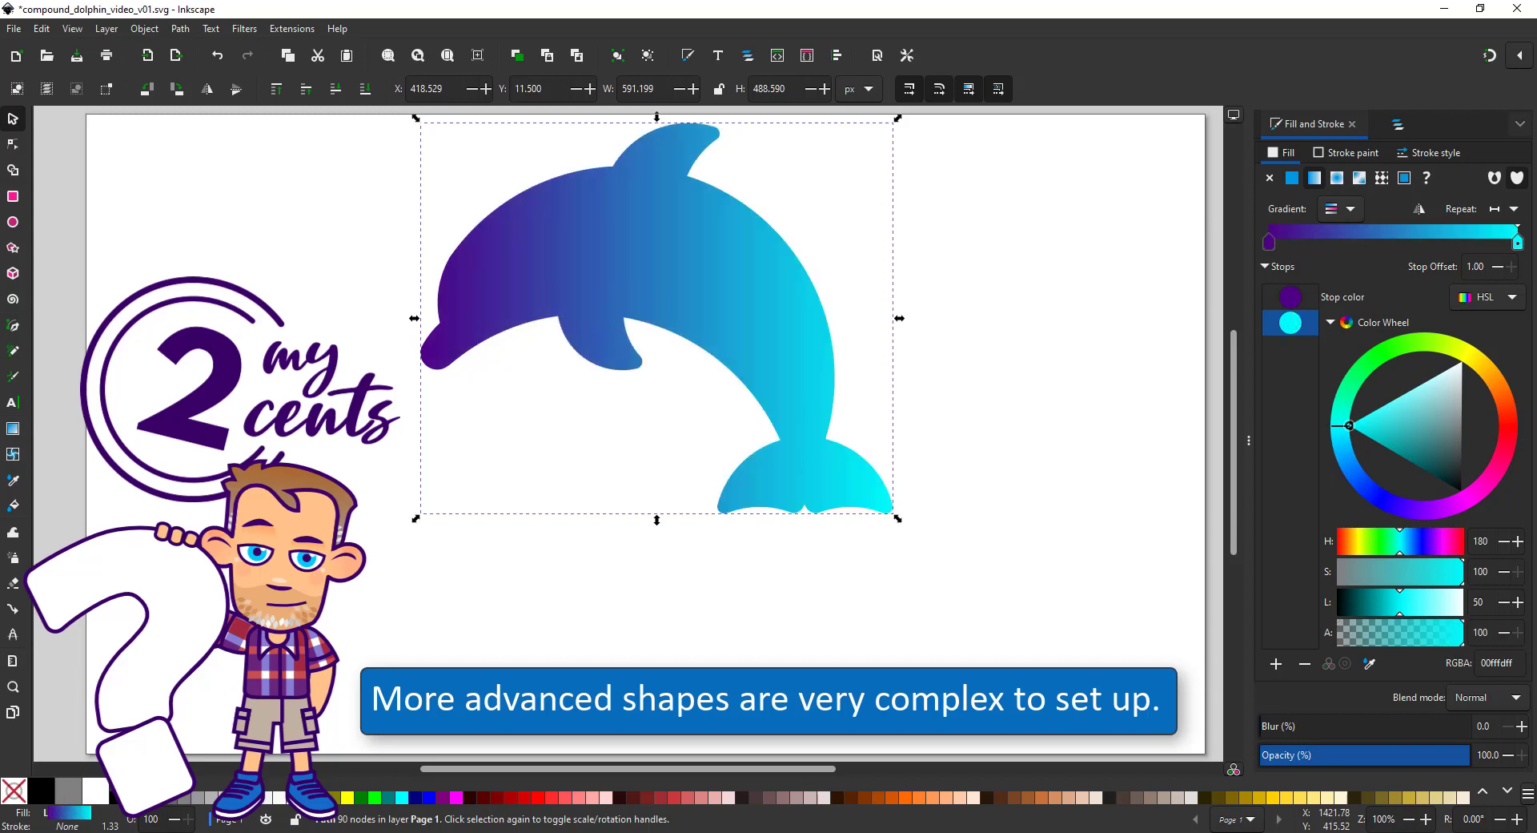
# Run the gradient from the dolphin's top down toward the tail, and draw an ellipse over the belly
pyautogui.click(12, 142)
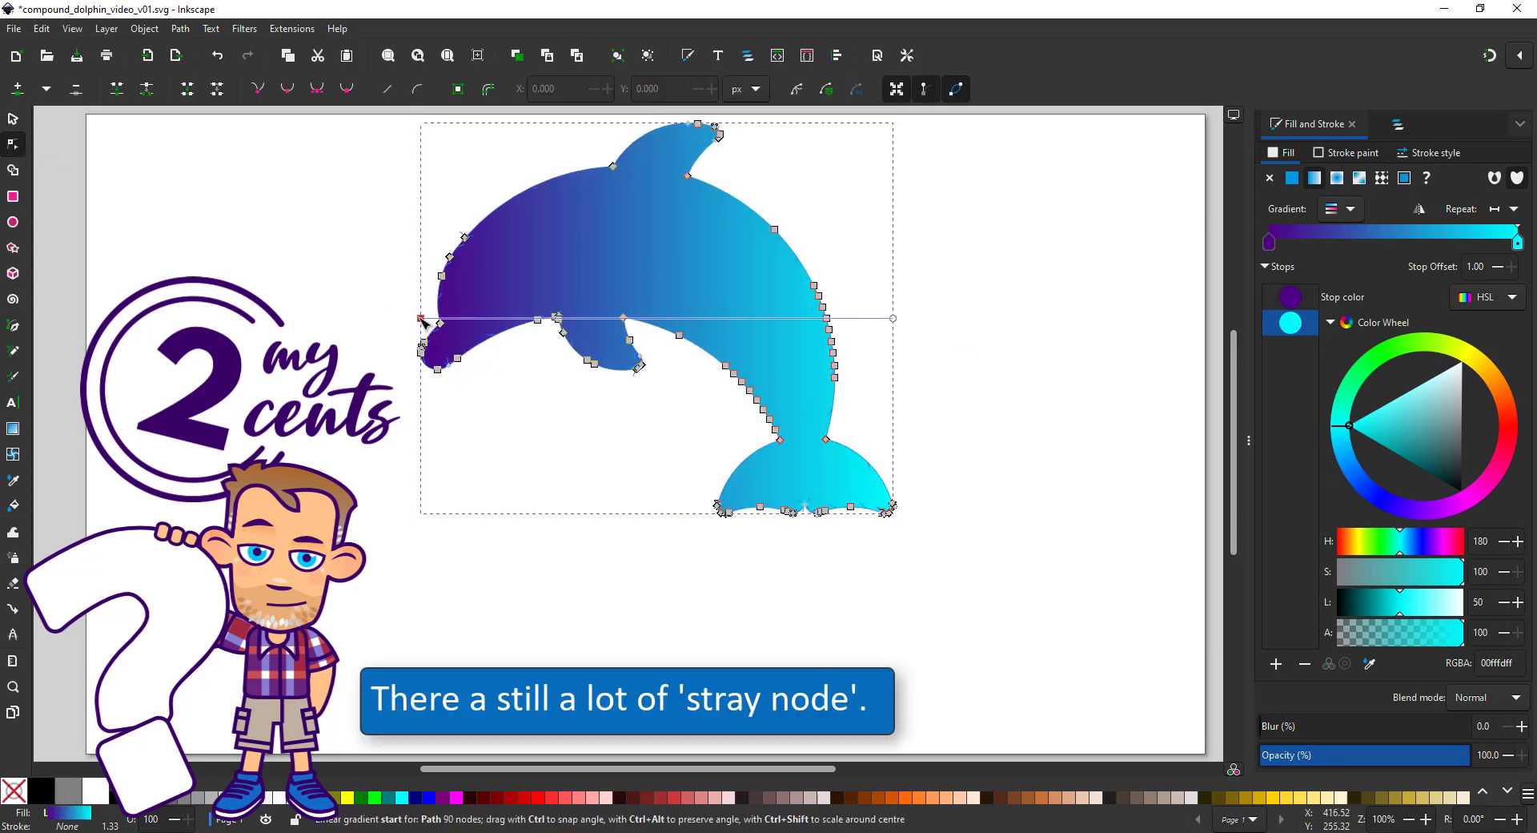
pyautogui.moveTo(420, 319); pyautogui.dragTo(579, 125)
pyautogui.moveTo(893, 319); pyautogui.dragTo(715, 630)
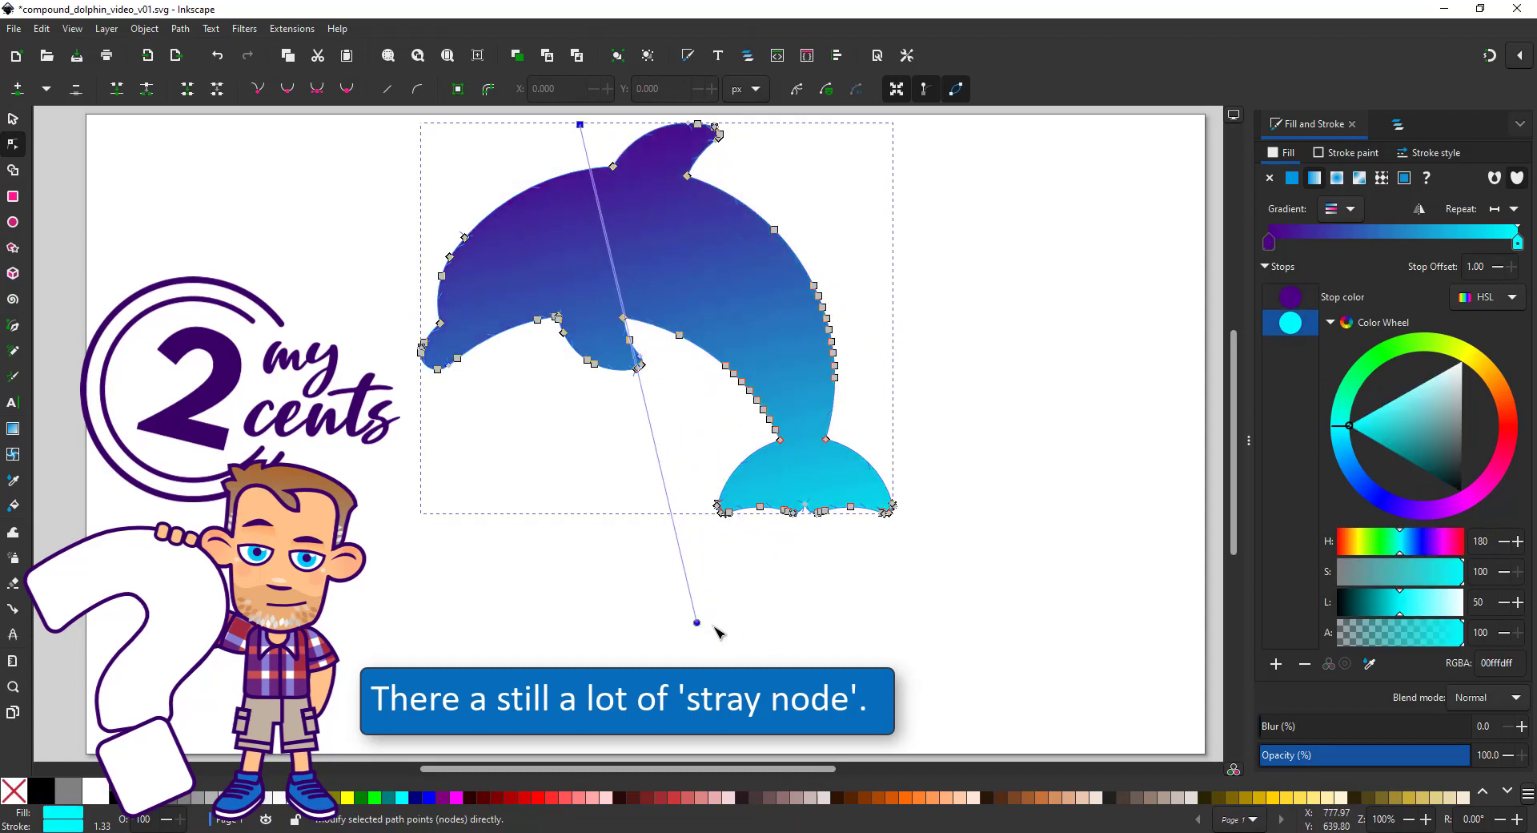
pyautogui.click(13, 224)
pyautogui.moveTo(460, 276); pyautogui.dragTo(804, 556)
# Give the belly ellipse a white fill, opacity 100 and blur 31.3
pyautogui.click(12, 146)
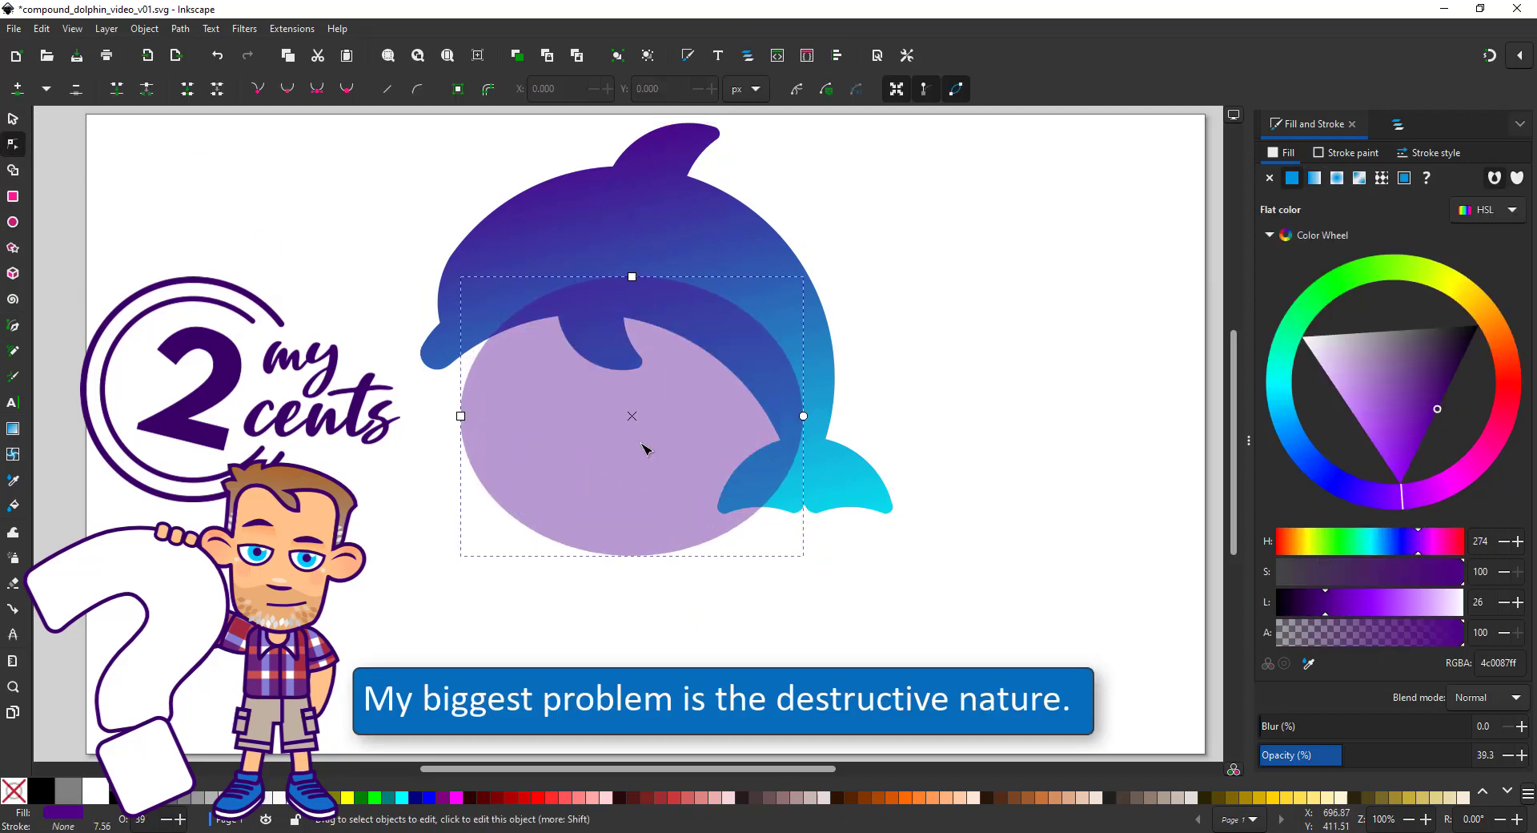
pyautogui.moveTo(640, 446); pyautogui.dragTo(633, 477)
pyautogui.click(606, 300)
pyautogui.press('s')
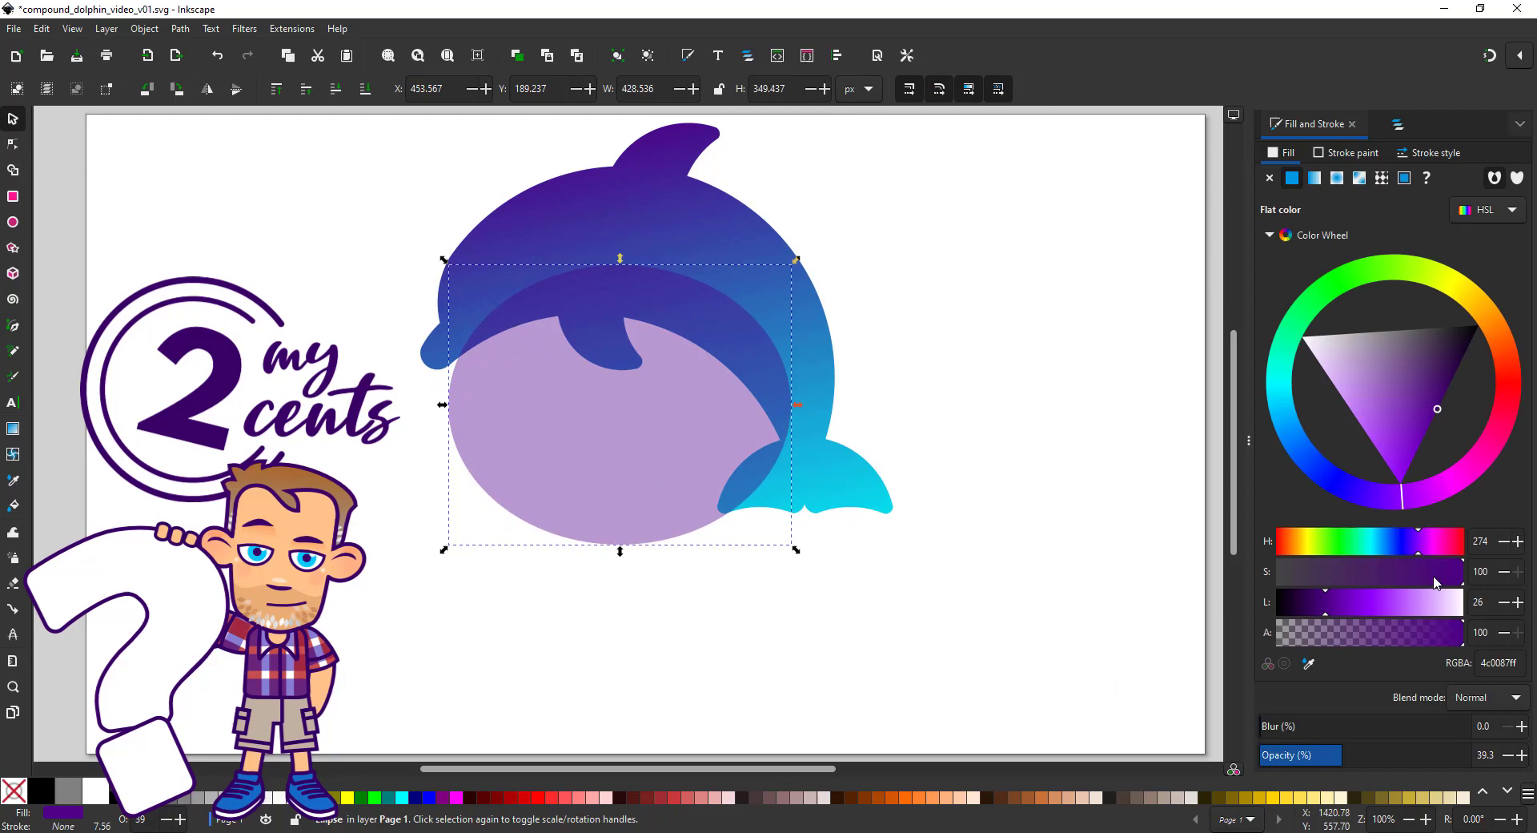
pyautogui.moveTo(1451, 600); pyautogui.dragTo(1465, 601)
pyautogui.moveTo(1370, 756); pyautogui.dragTo(1470, 755)
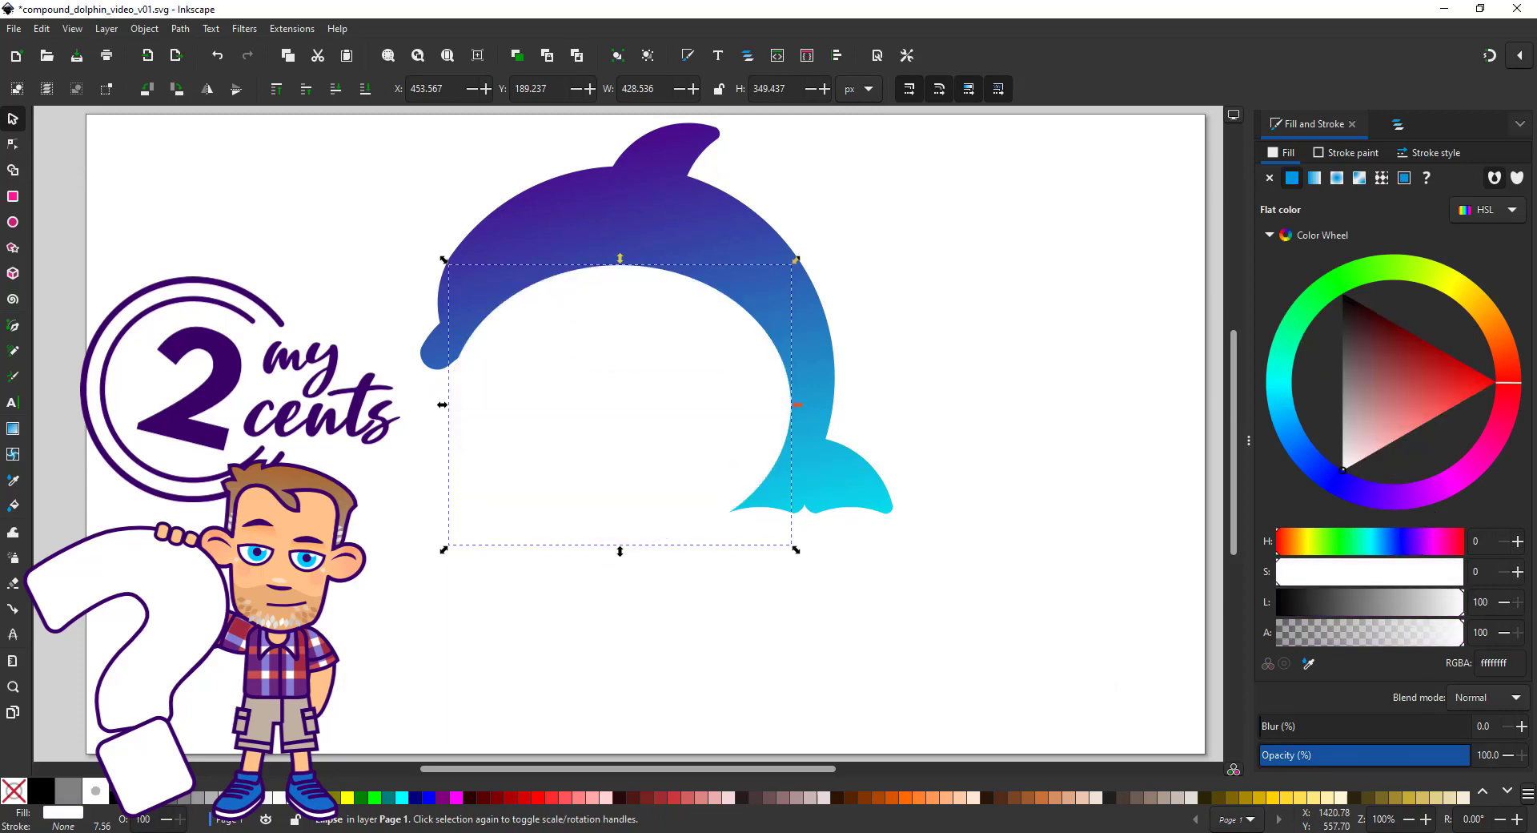
pyautogui.moveTo(1297, 730); pyautogui.dragTo(1325, 743)
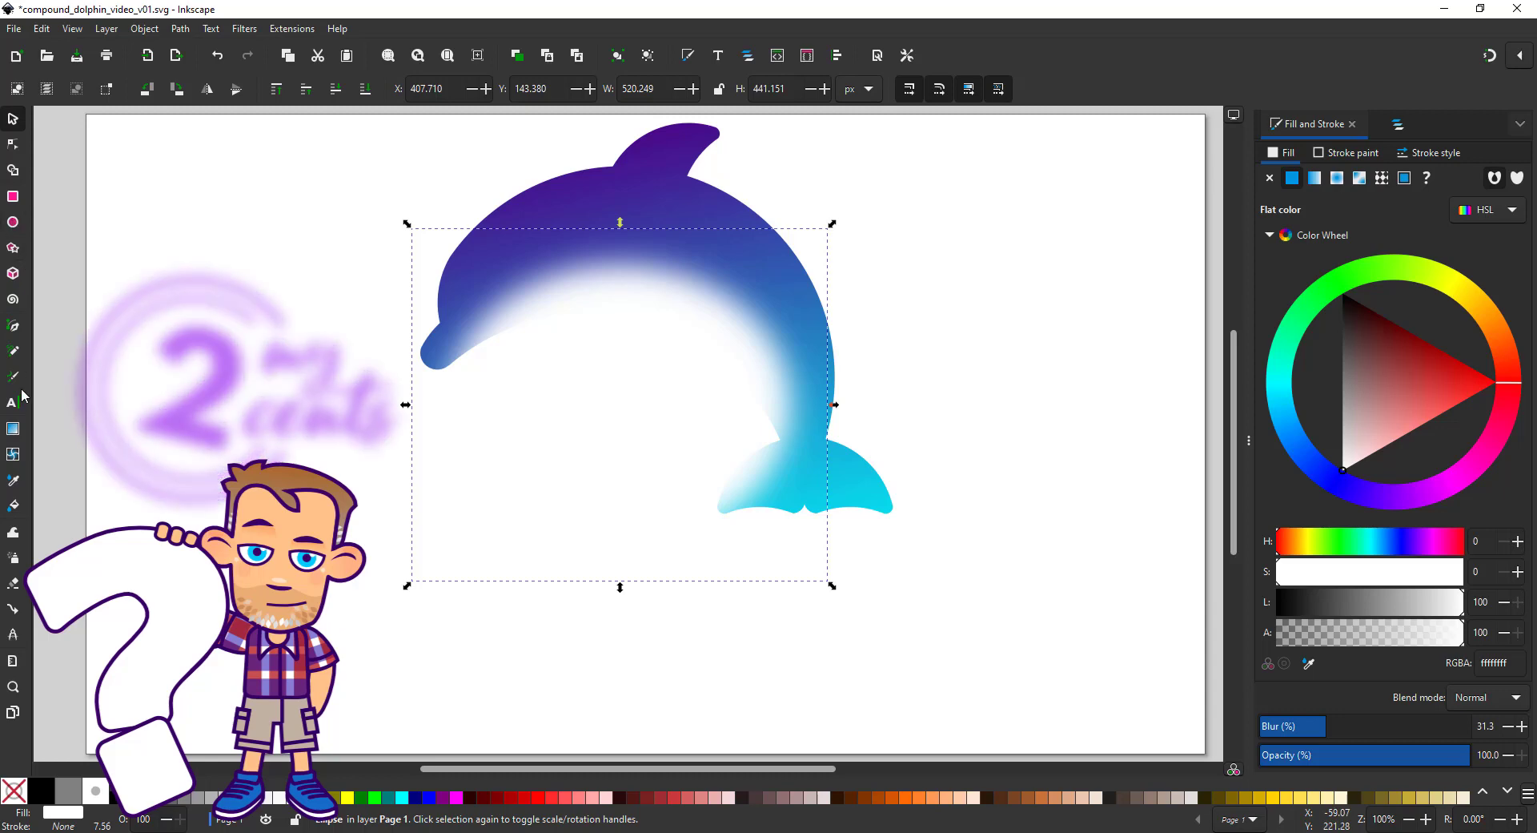
# Fade the white ellipse to transparent from its centre and set its blend mode to Overlay
pyautogui.click(12, 429)
pyautogui.moveTo(629, 310); pyautogui.dragTo(620, 465)
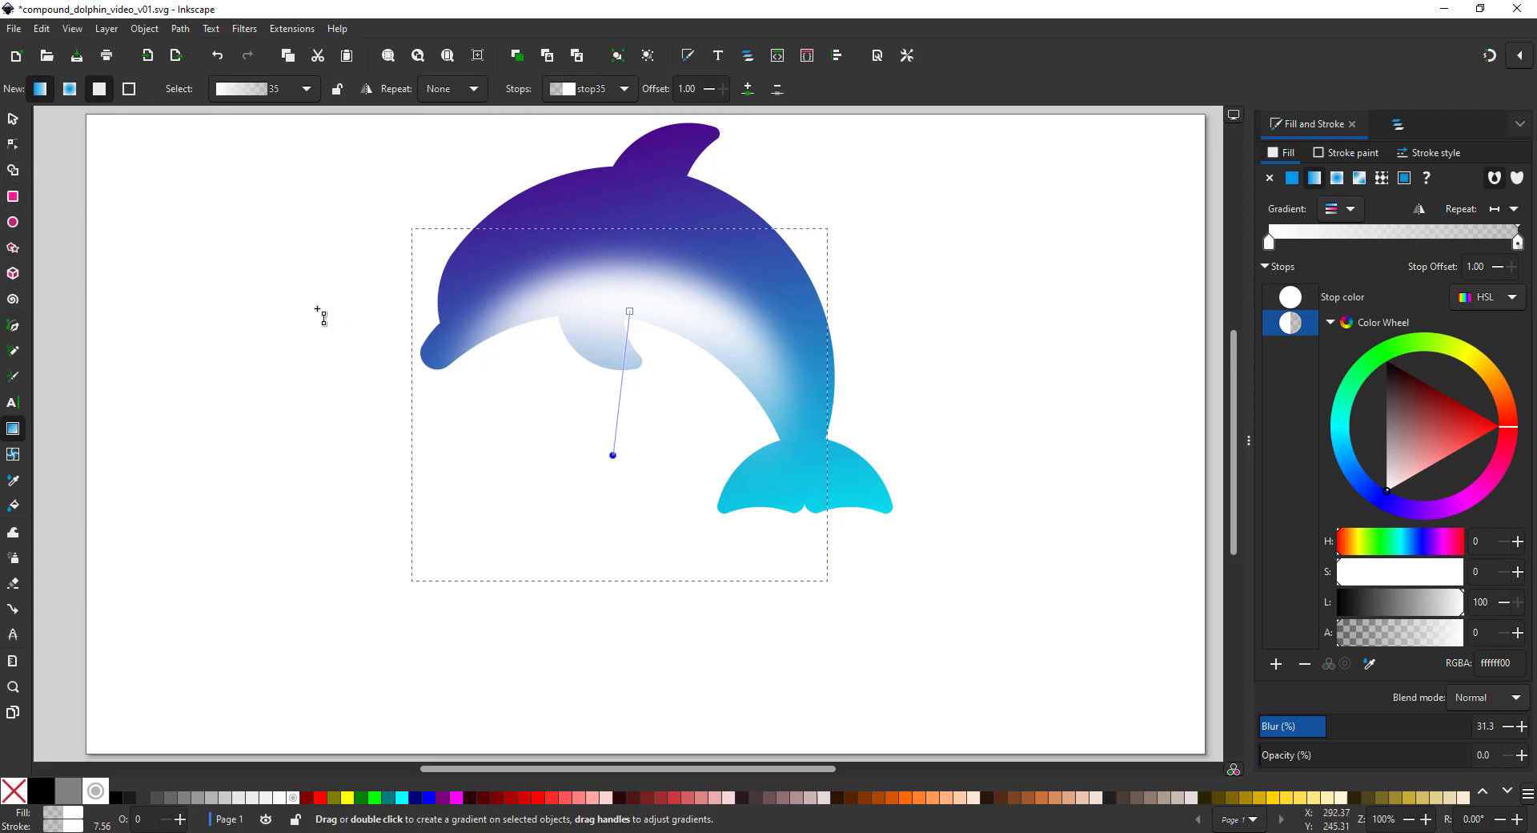
pyautogui.click(12, 120)
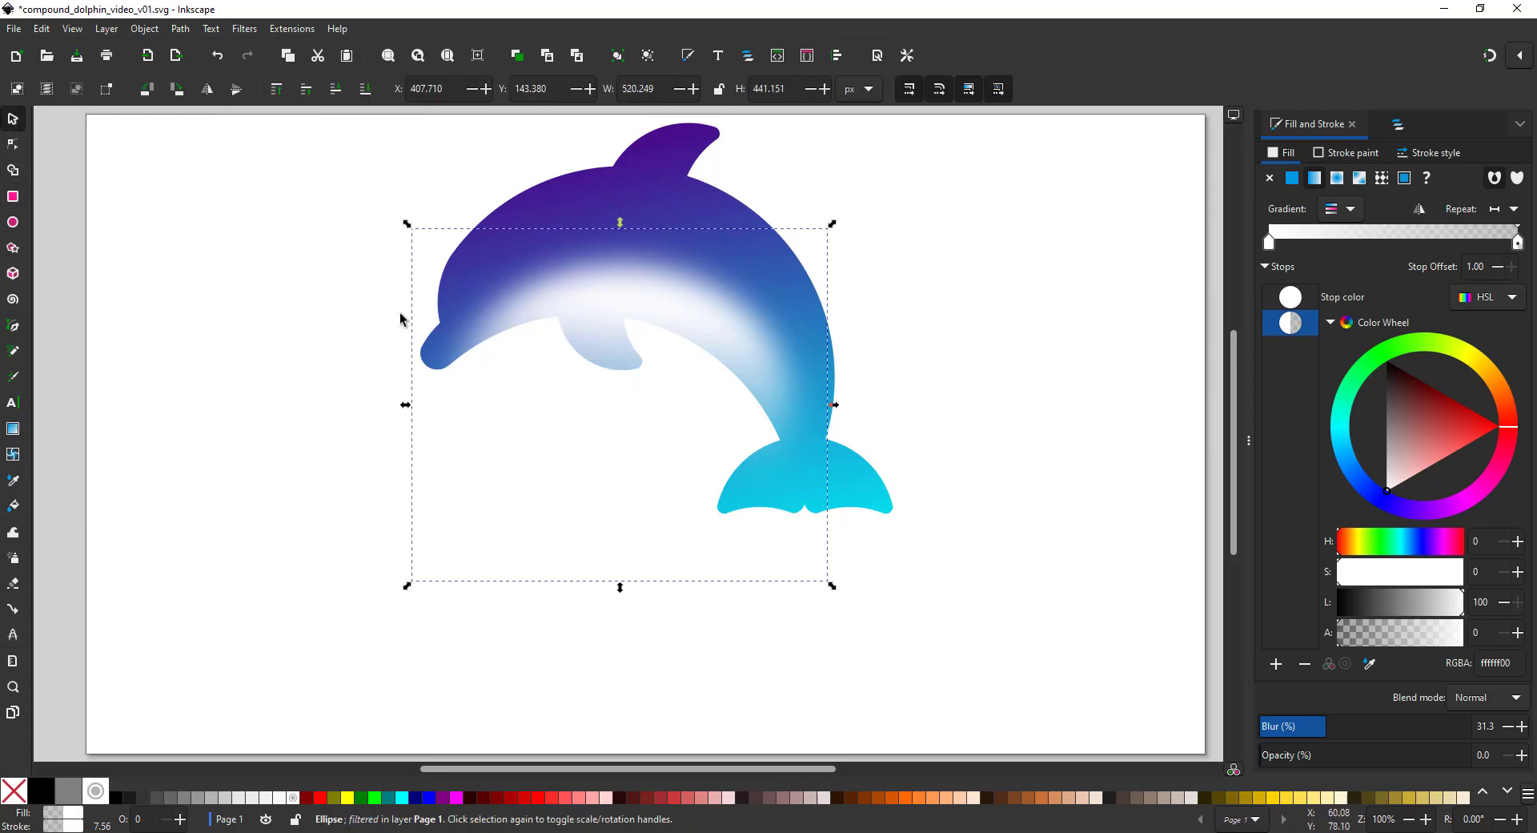
pyautogui.click(1487, 706)
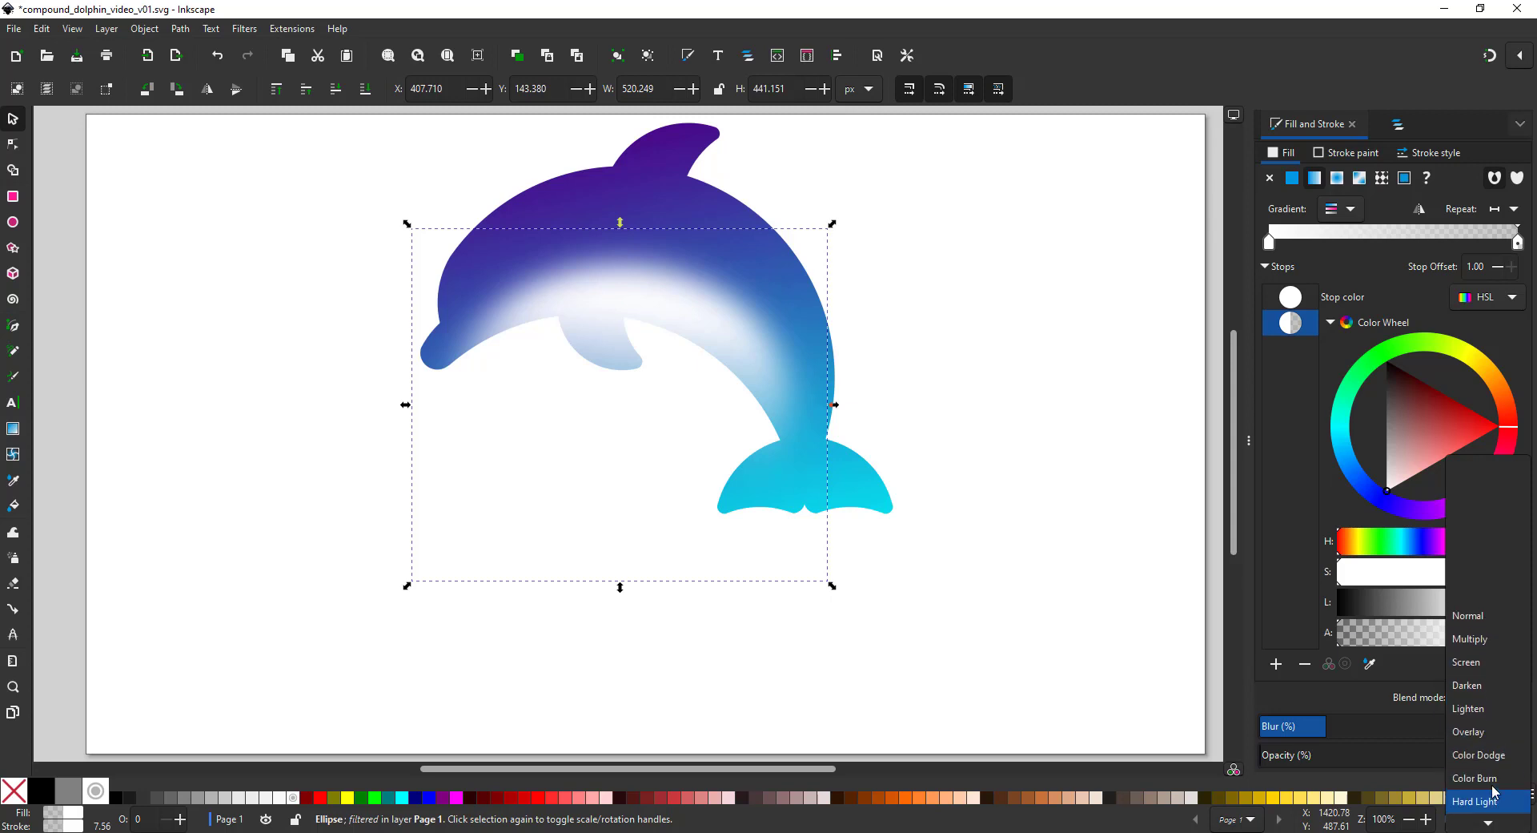
pyautogui.click(1469, 733)
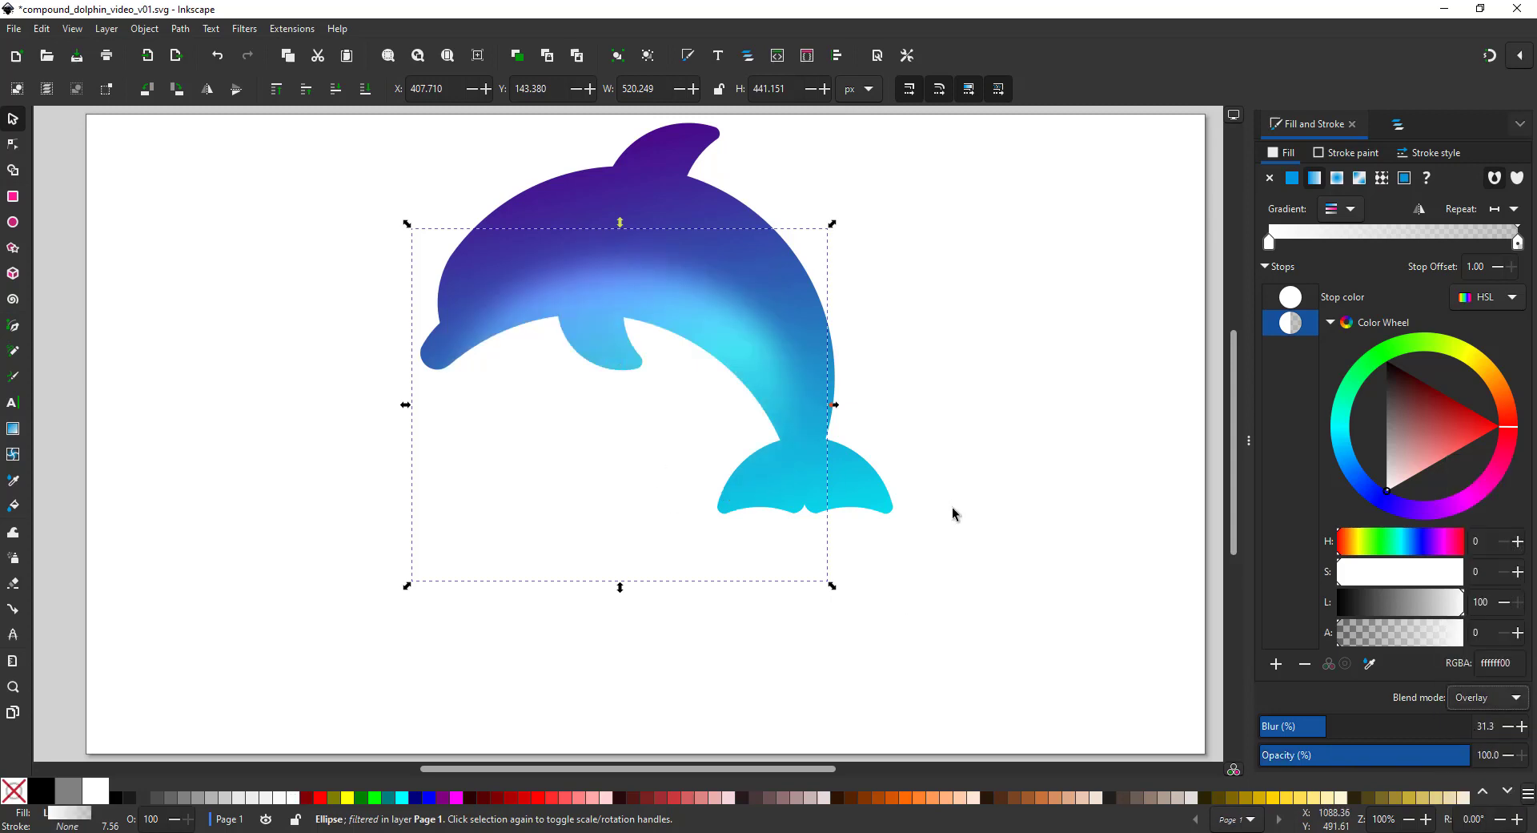
# Turn the dolphin into a clip group with Set Clip Group
pyautogui.rightClick(731, 224)
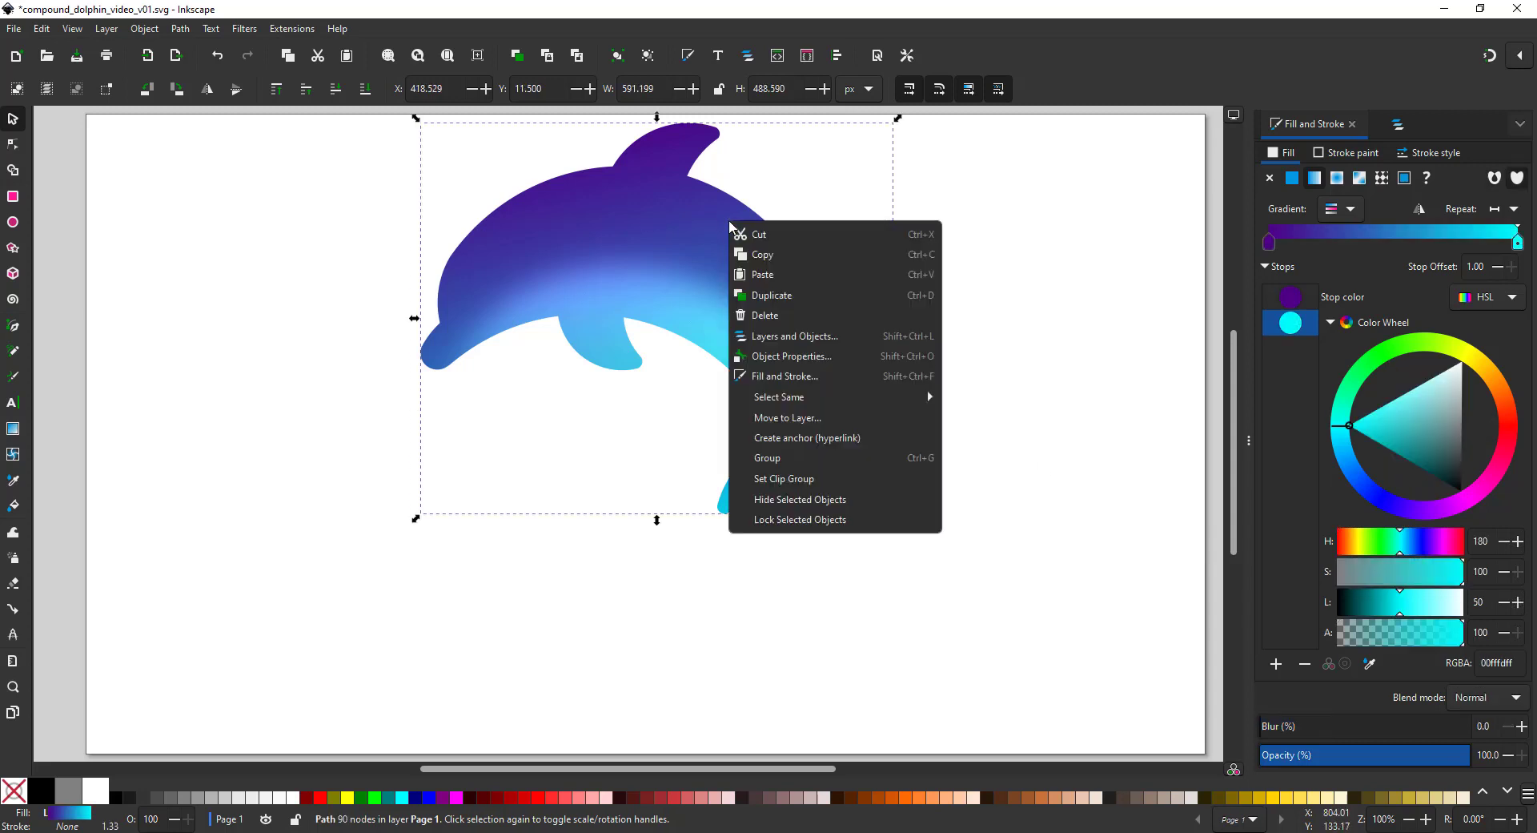
pyautogui.click(798, 478)
pyautogui.click(710, 333)
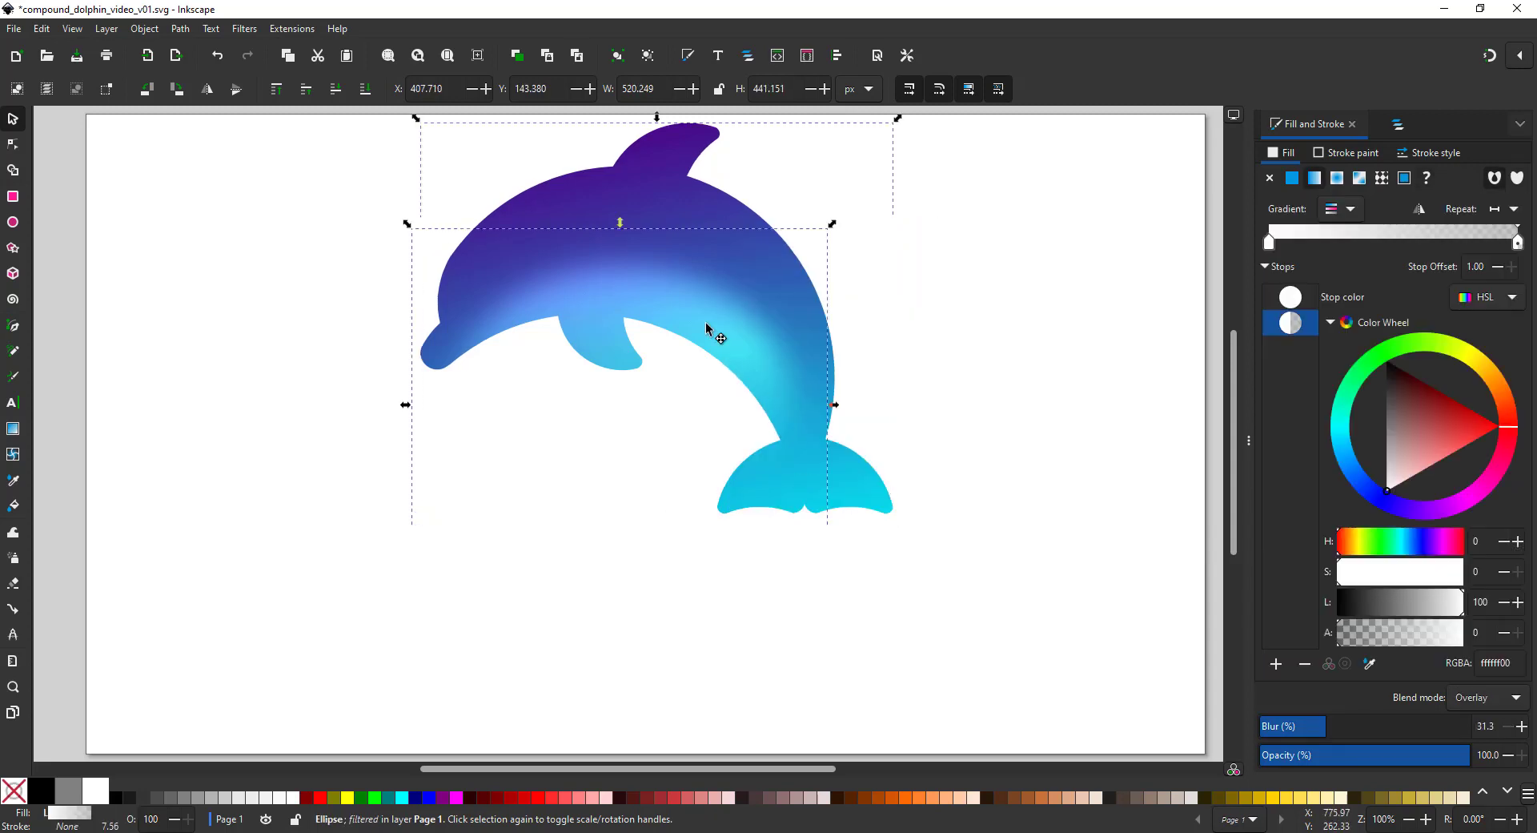
pyautogui.click(681, 328)
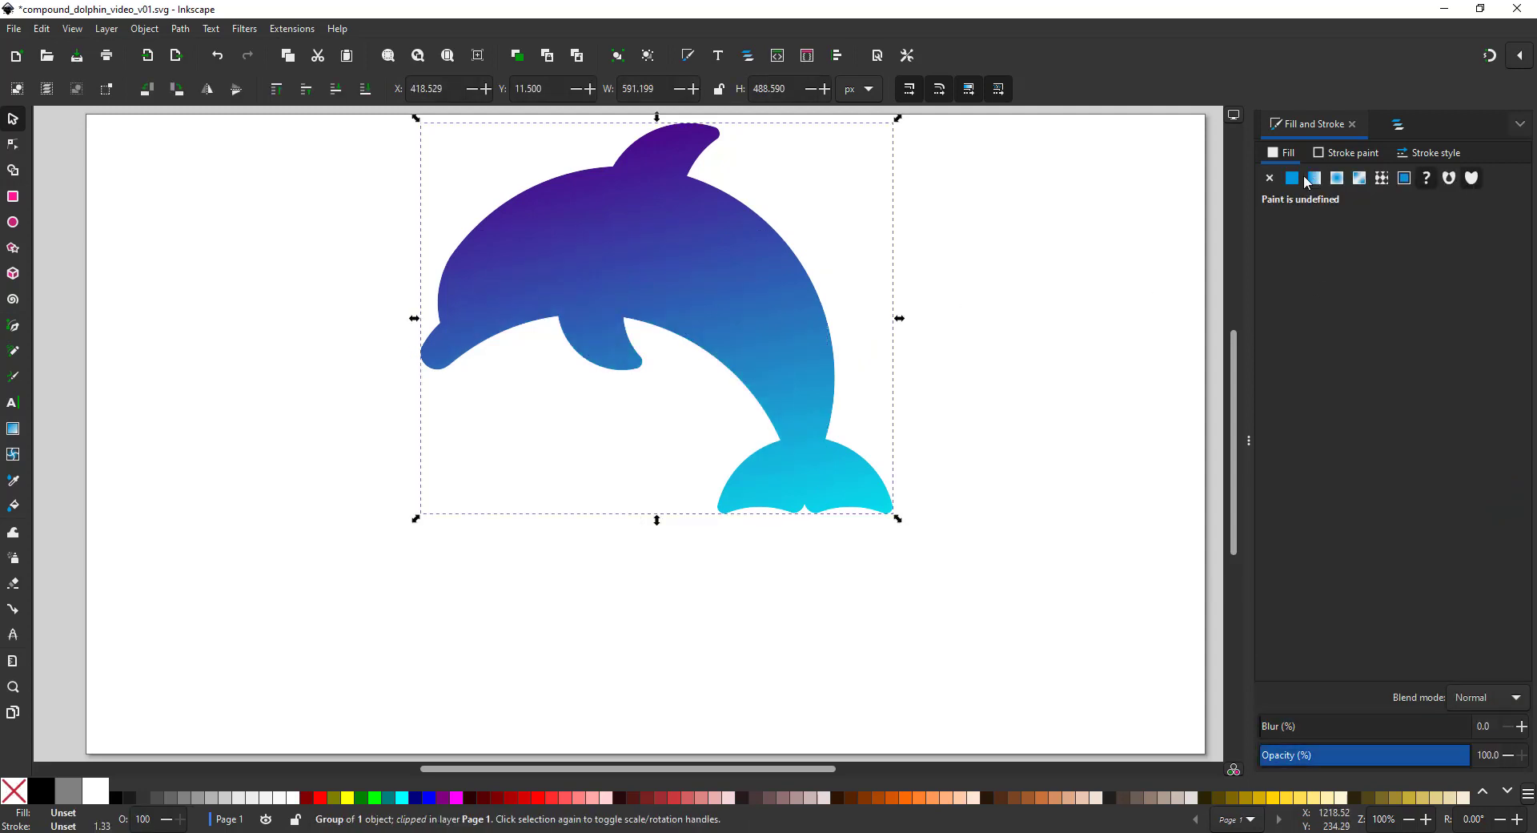
# In Layers and Objects, paste the highlight ellipse into group g37 beside its Clip, then select g37
pyautogui.click(145, 28)
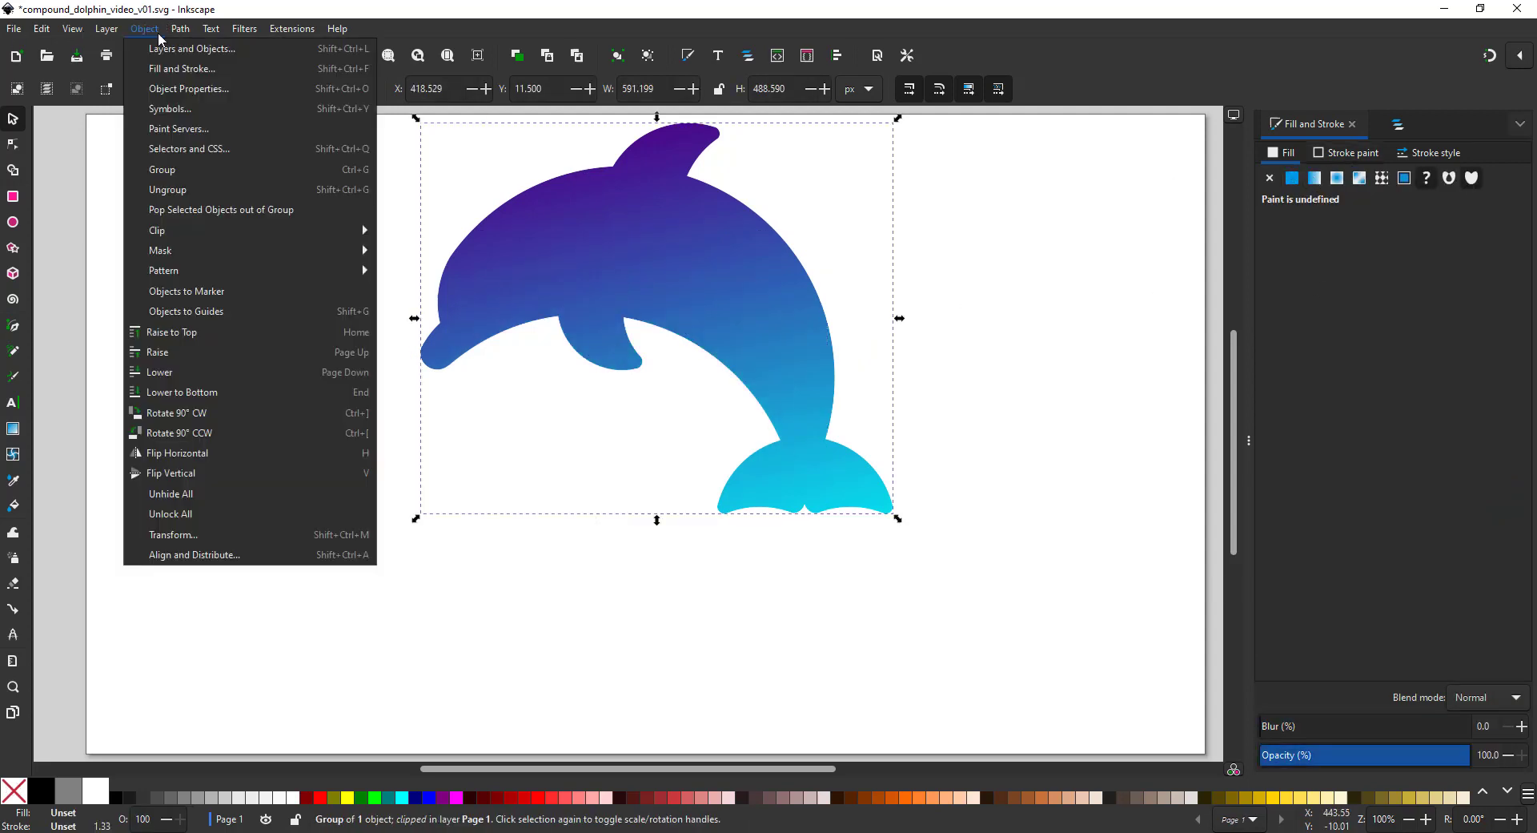
pyautogui.click(192, 49)
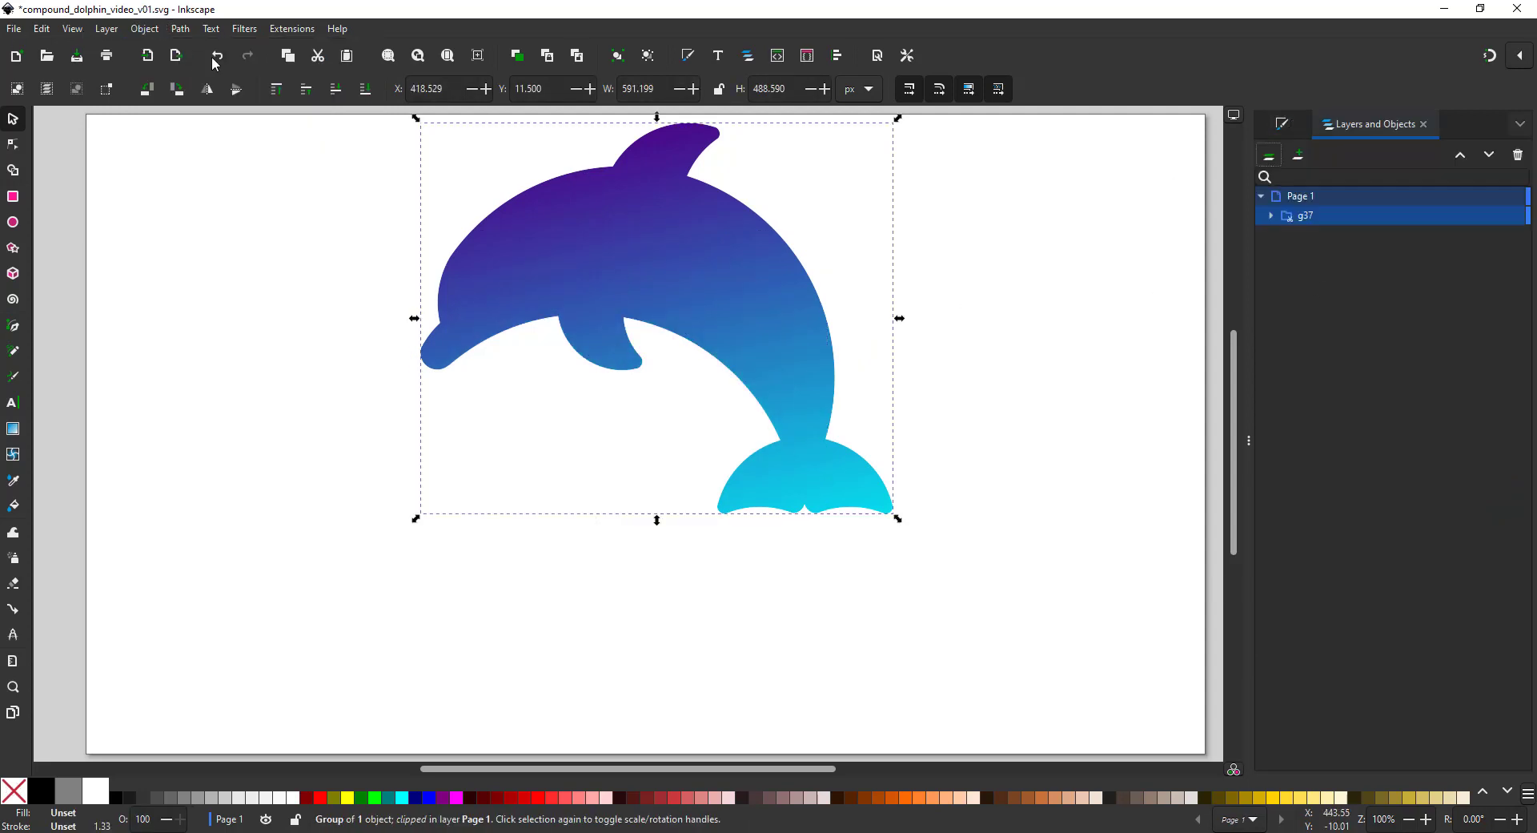
pyautogui.click(1271, 216)
pyautogui.click(1327, 240)
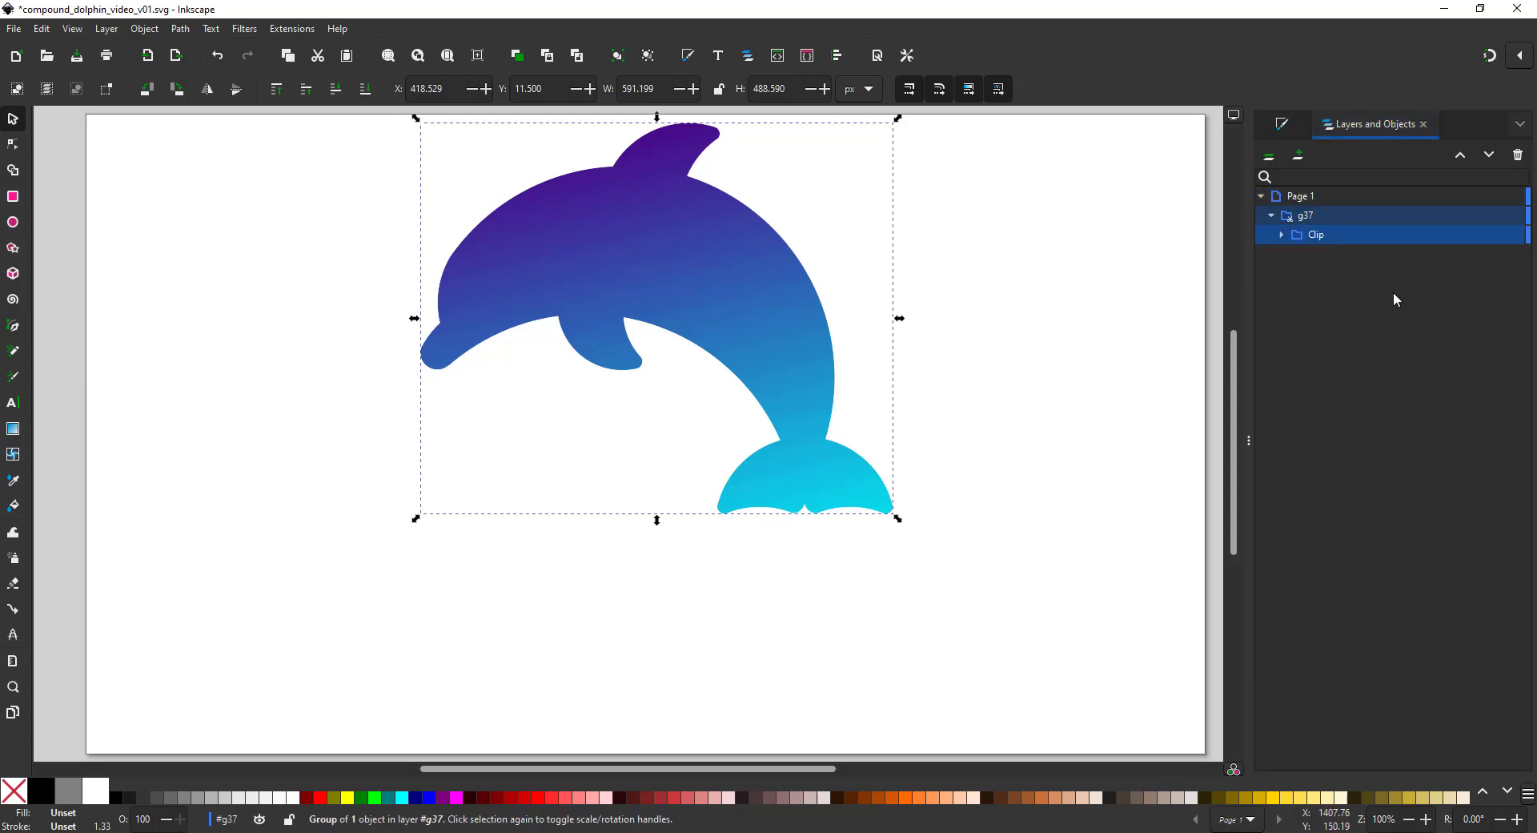
pyautogui.hotkey('ctrl', 'alt', 'v')
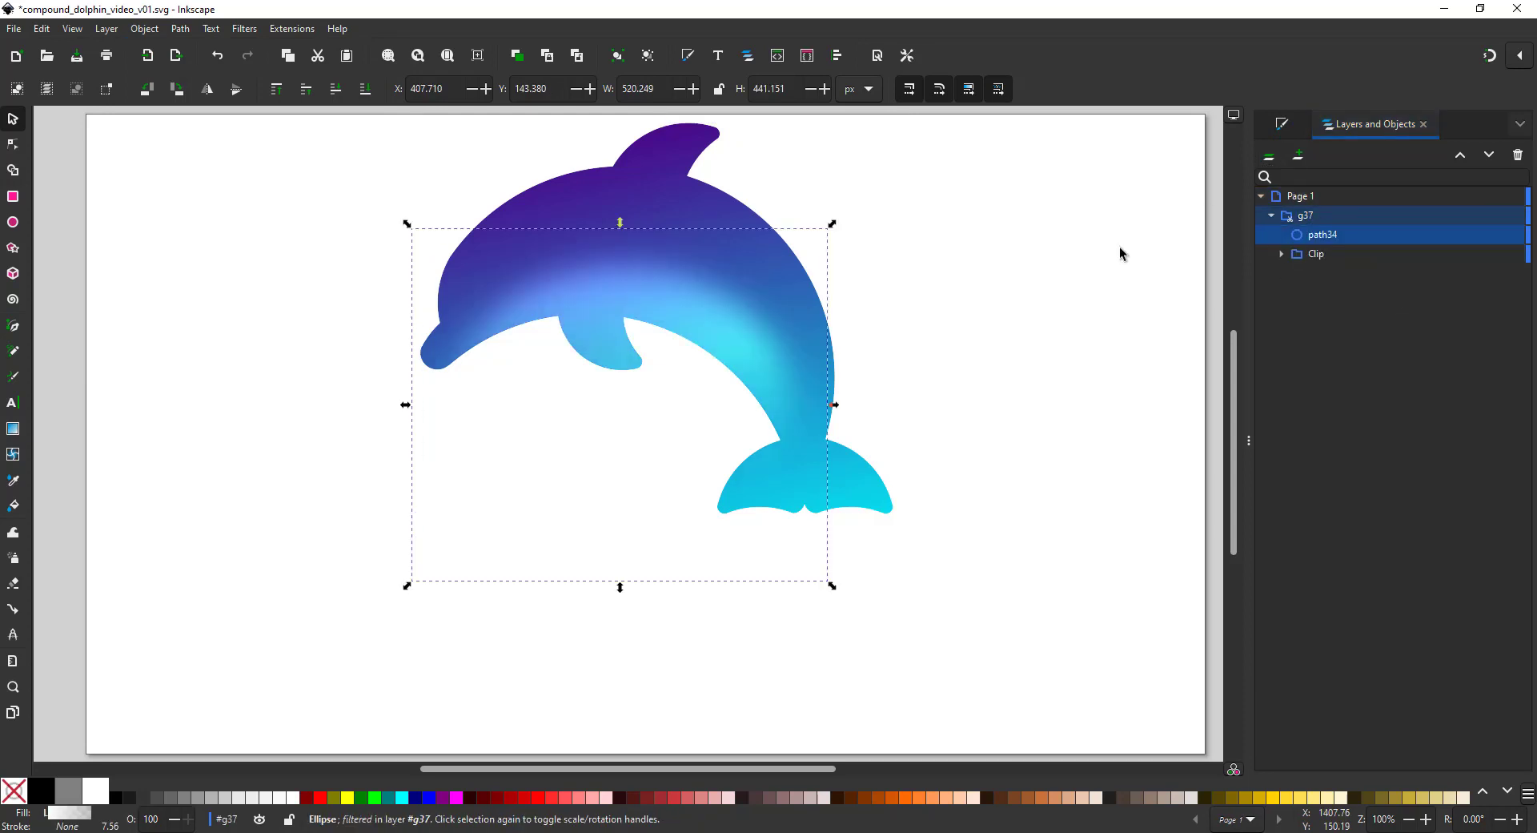
pyautogui.click(1302, 218)
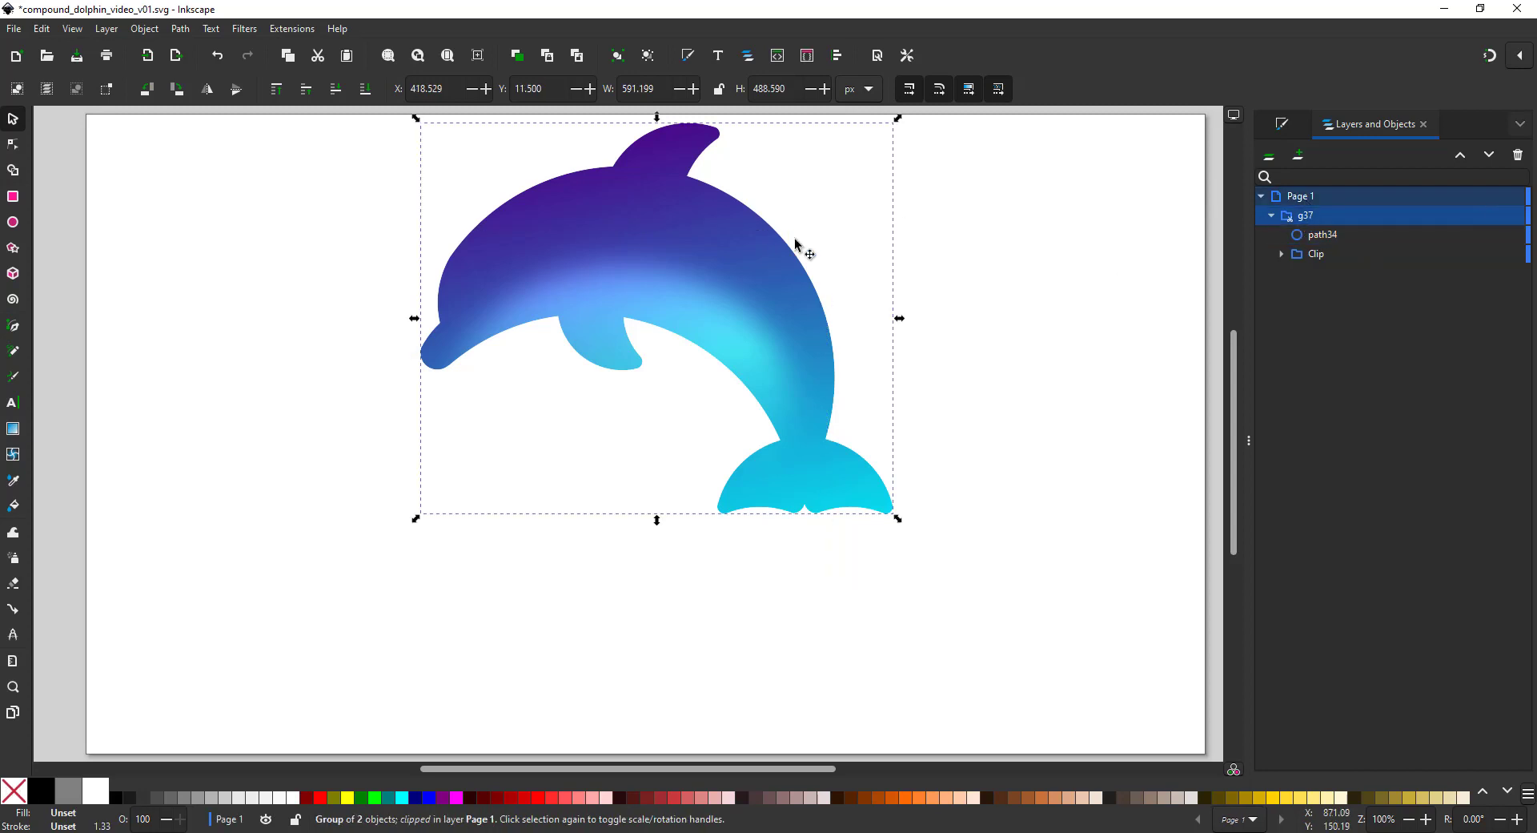